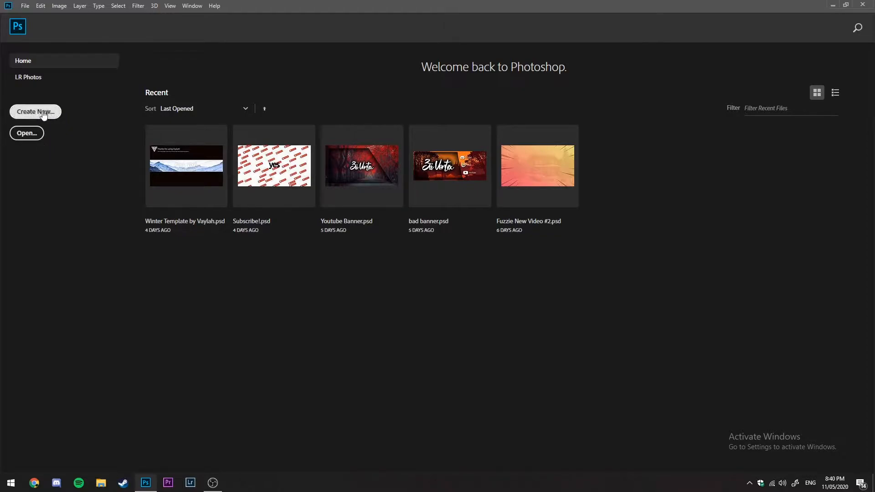
Start a new document with the custom 1280 x 720 px, 72 ppi size.
click(43, 113)
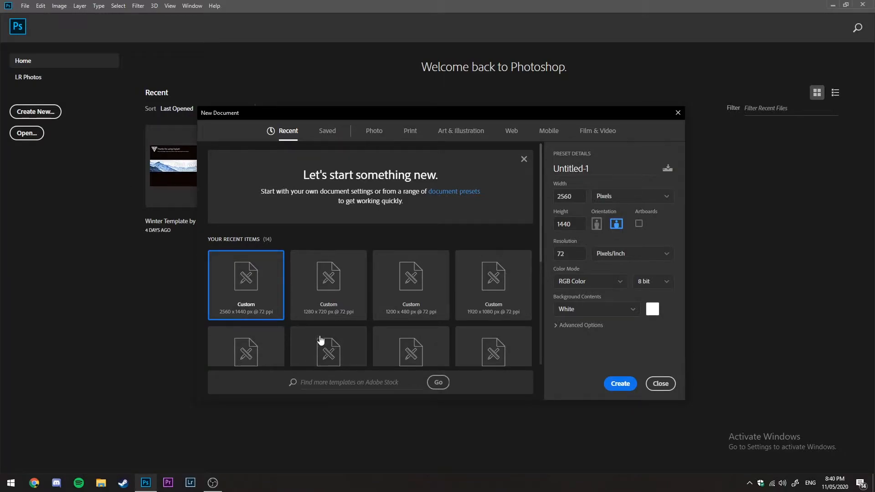
click(338, 318)
click(558, 196)
click(558, 196)
key(Tab)
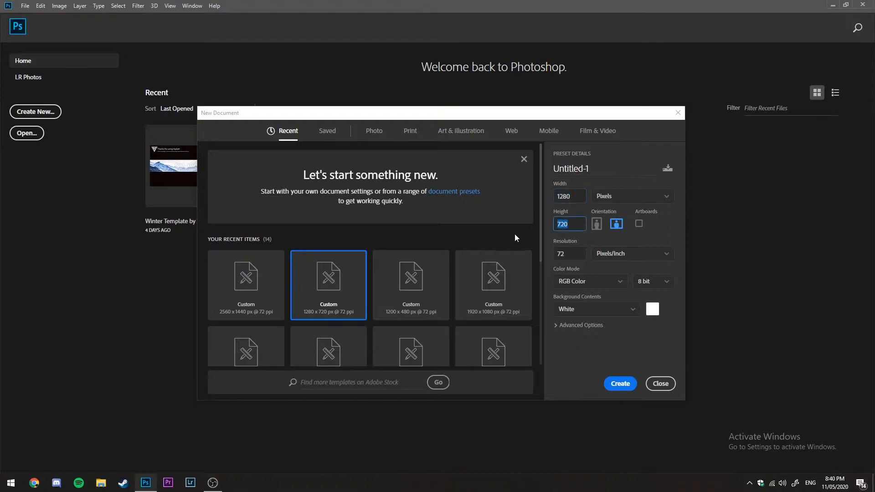
click(583, 179)
drag(584, 196, 512, 189)
click(608, 171)
drag(577, 193, 541, 193)
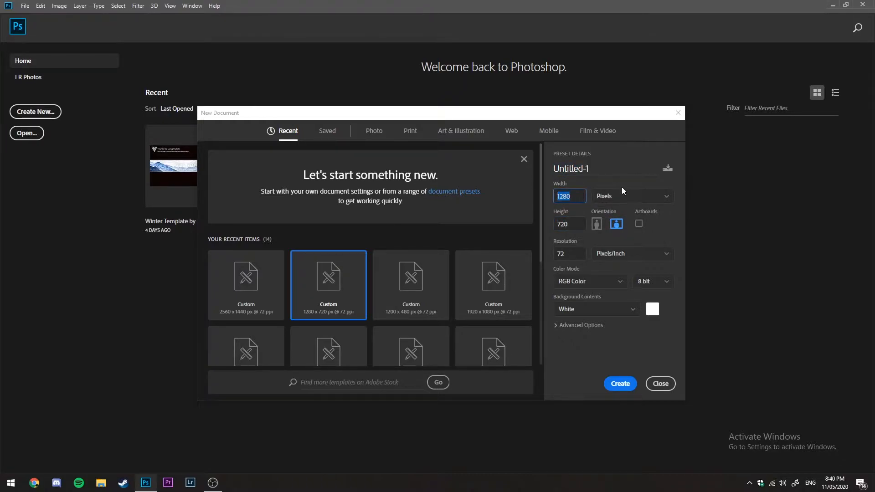
Name the new document "mom gay lol" and create it.
drag(613, 170, 7, 133)
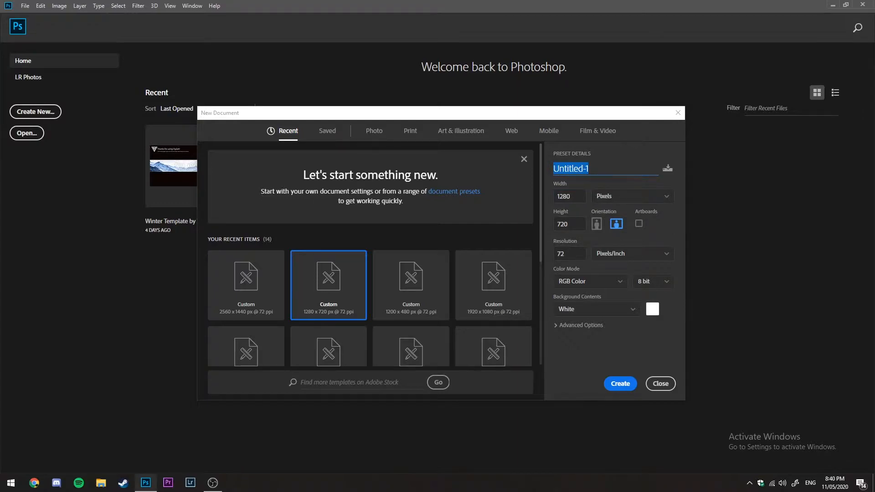
text(mom gay)
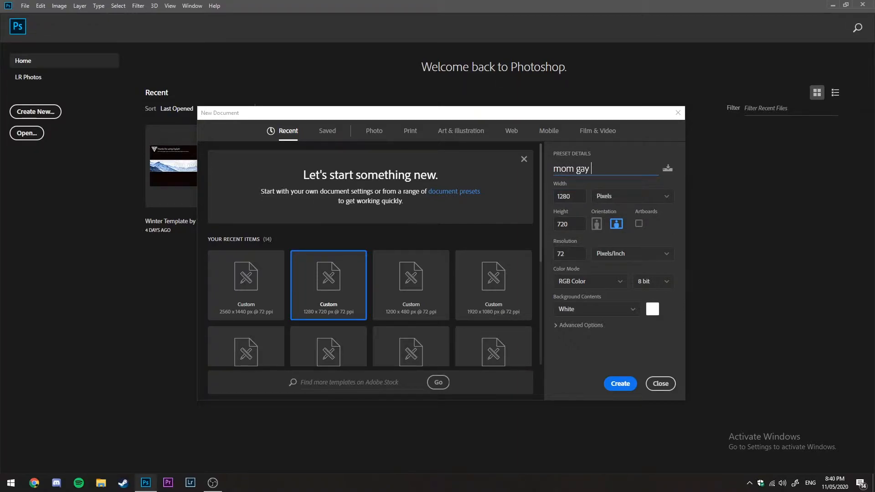
click(615, 383)
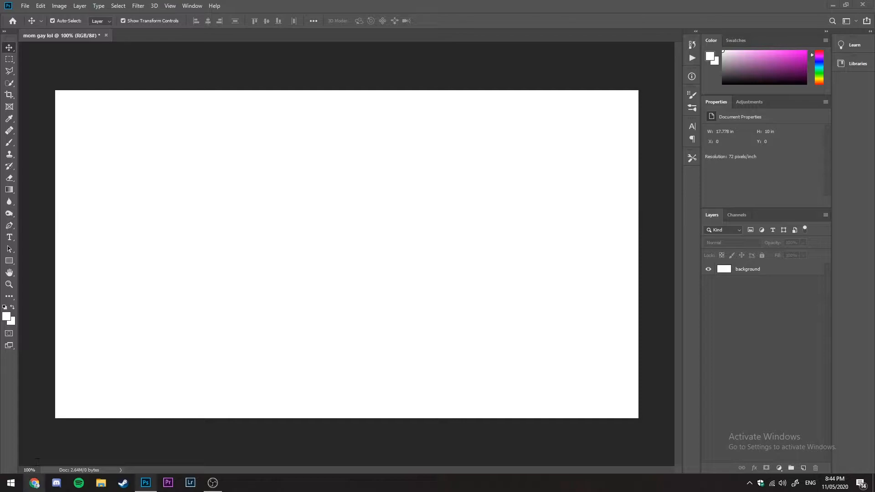
Switch to Chrome and search Google for "fortnite cinematic 1280x720".
click(32, 485)
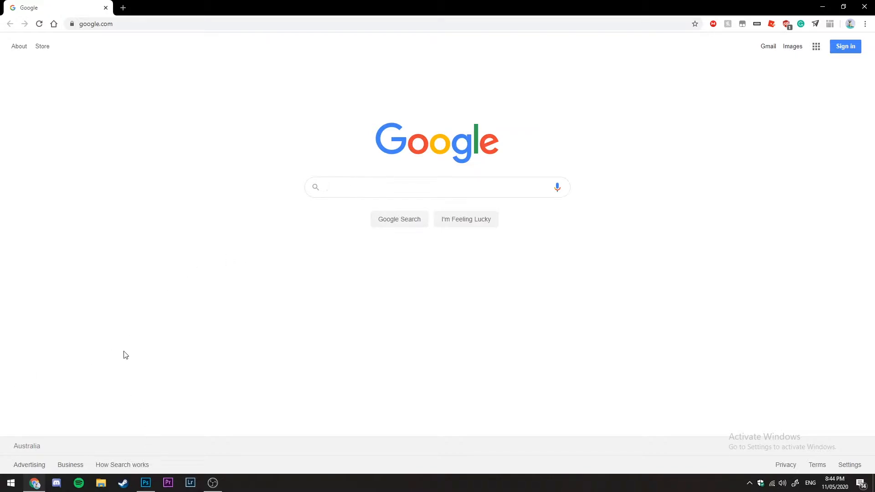
text(fortinte ba)
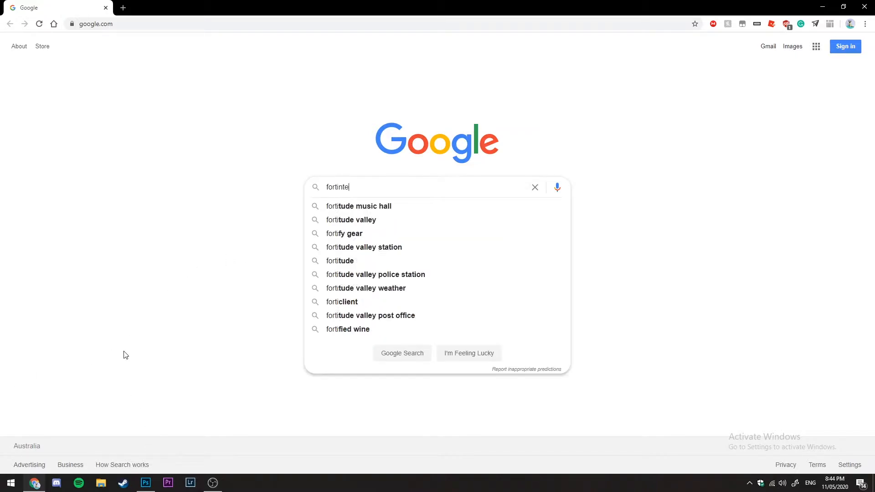
key(BackSpace)
key(BackSpace)
key(BackSpace)
key(BackSpace)
key(BackSpace)
key(BackSpace)
key(BackSpace)
text(nite cinematic )
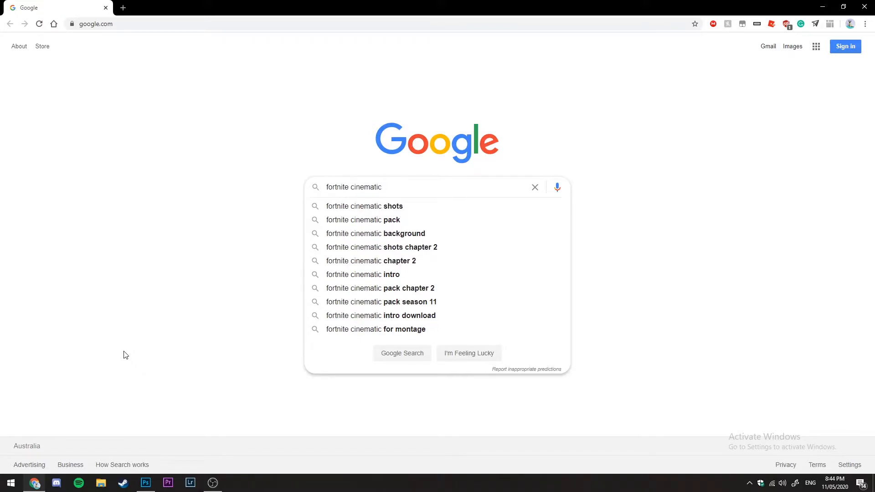
text(1280x720)
key(Return)
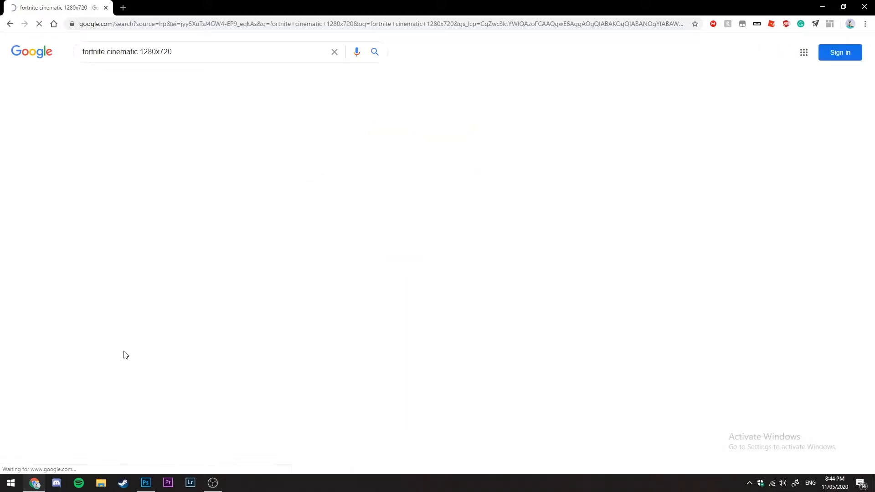
Show the image results and copy the full preview of the "Fortnite Cinematic- Haunted Hills" picture.
click(124, 80)
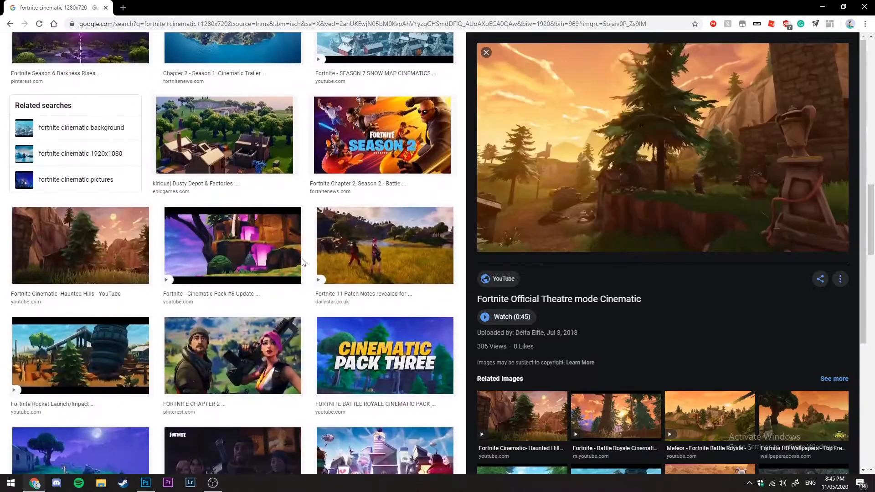
right_click(142, 251)
click(99, 260)
right_click(737, 175)
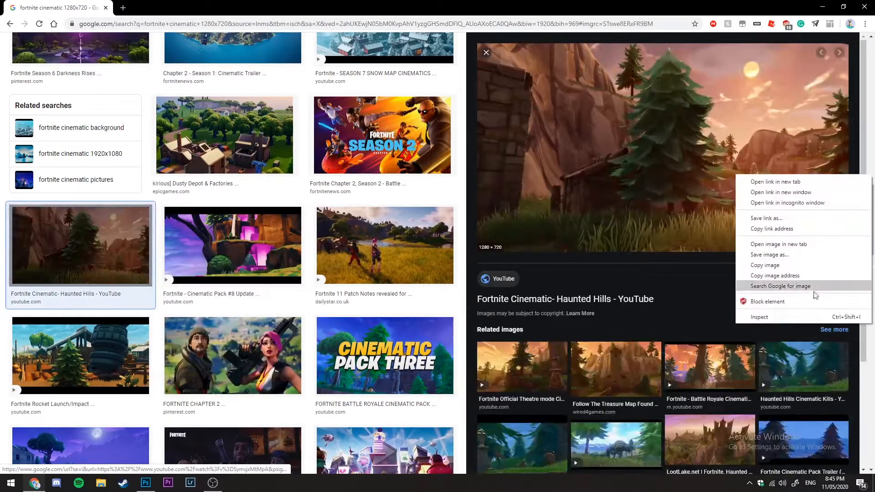
click(785, 264)
Switch back to Photoshop and paste the copied picture onto the canvas as a new layer.
key(alt+Tab)
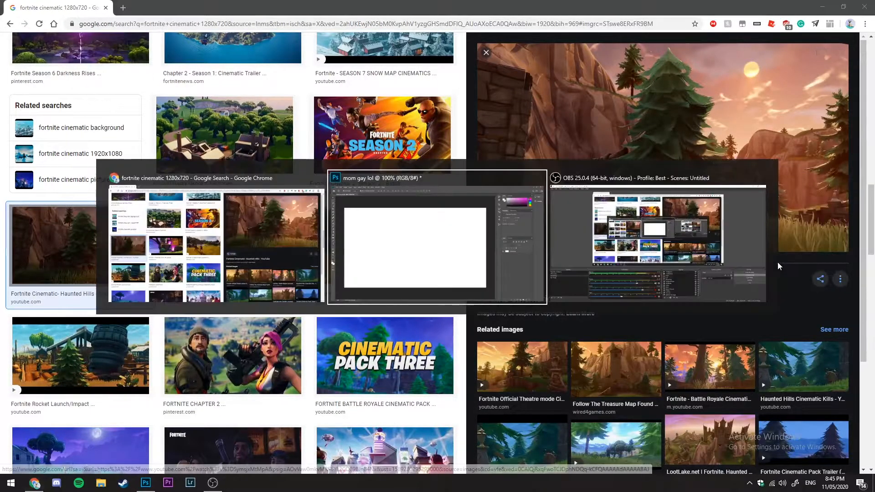
key(ctrl+v)
click(431, 434)
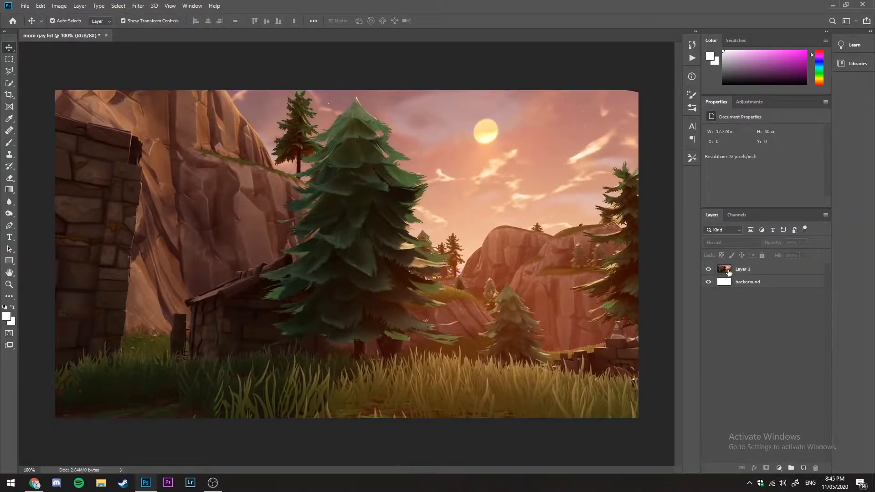
Set the opacity of the pasted picture's layer to 25% in its blending options.
click(728, 272)
key(h)
double_click(753, 274)
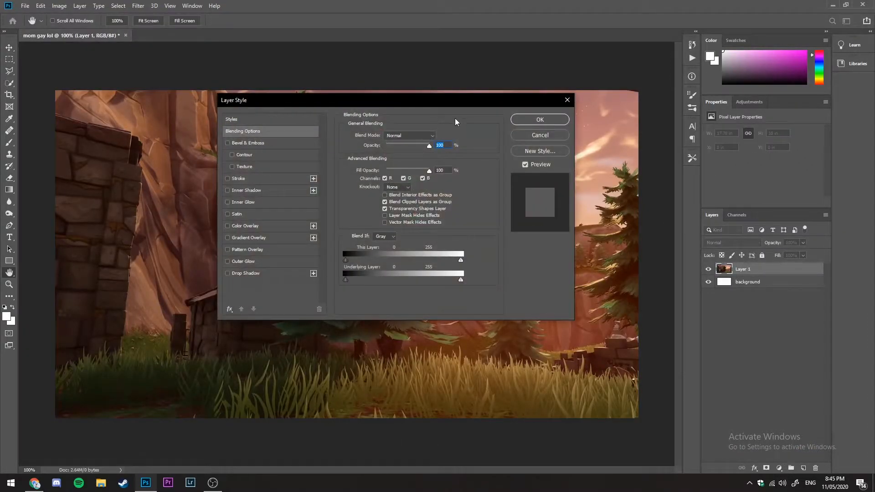
text(25)
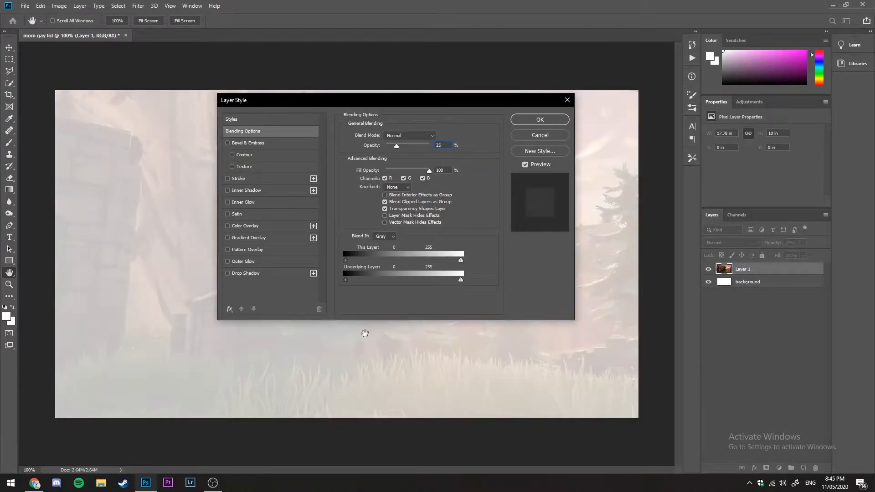
click(540, 120)
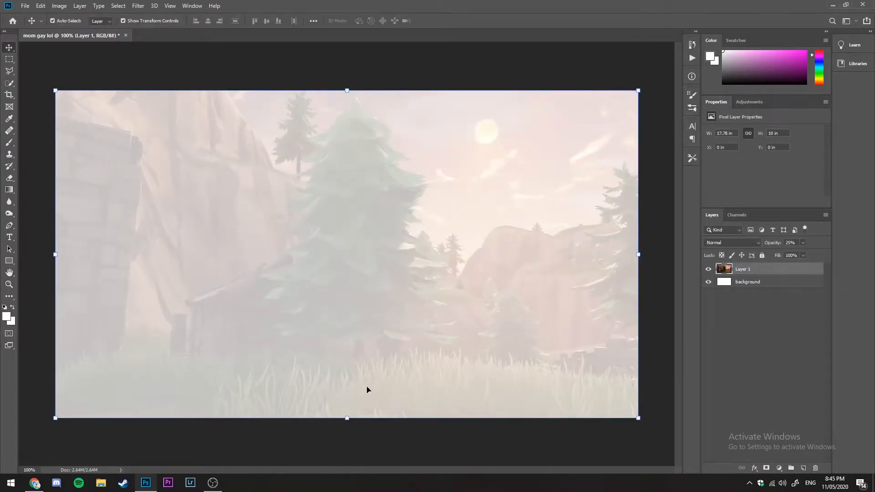
click(392, 458)
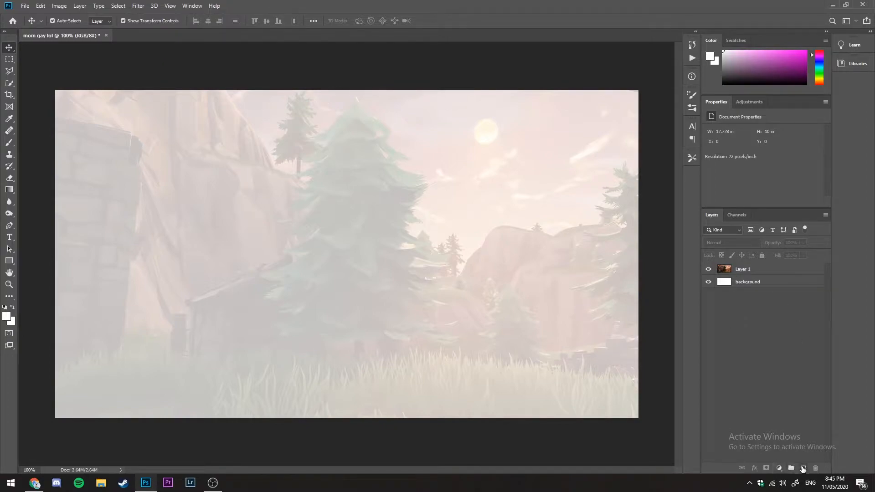
Add an empty layer above the picture layer, deleting the surplus second one.
click(803, 468)
click(803, 468)
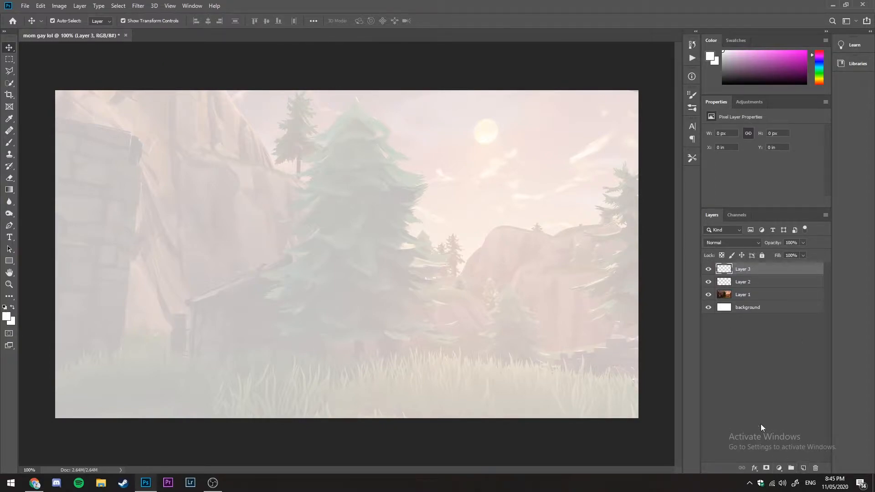
key(Delete)
click(794, 415)
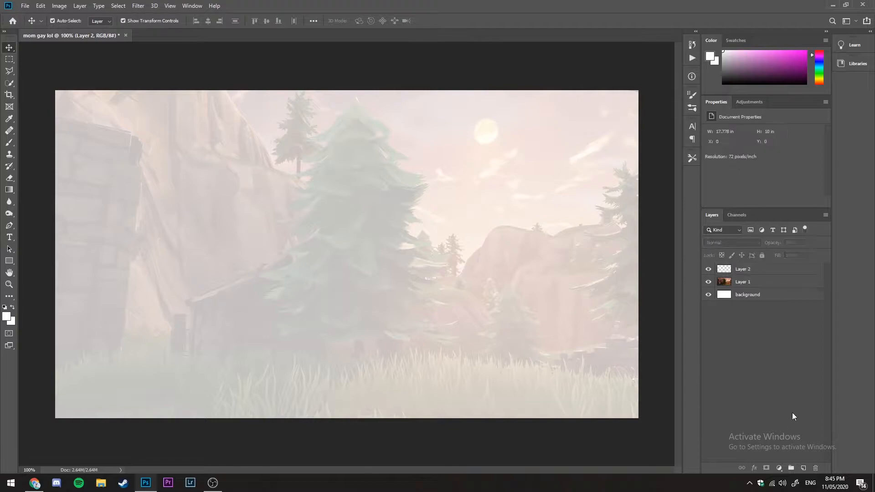
Set the Brush tool's size to 401 px and try a stroke on the canvas.
click(9, 143)
click(65, 20)
drag(97, 51, 101, 51)
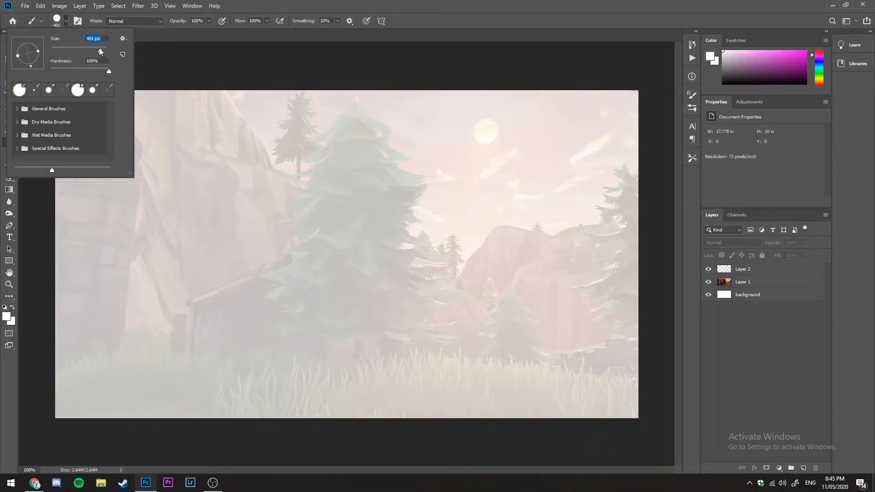
click(172, 115)
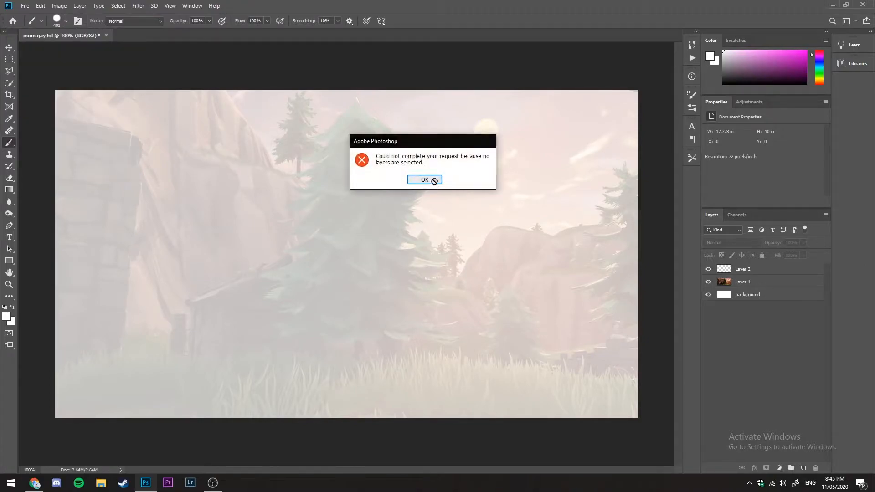
click(422, 178)
Paint the whole canvas bright magenta on the empty Layer 2.
click(742, 269)
click(760, 53)
mouse_move(114, 104)
mouse_down()
mouse_move(391, 97)
mouse_move(241, 123)
mouse_move(440, 312)
mouse_move(357, 364)
mouse_move(77, 365)
mouse_move(68, 380)
mouse_up()
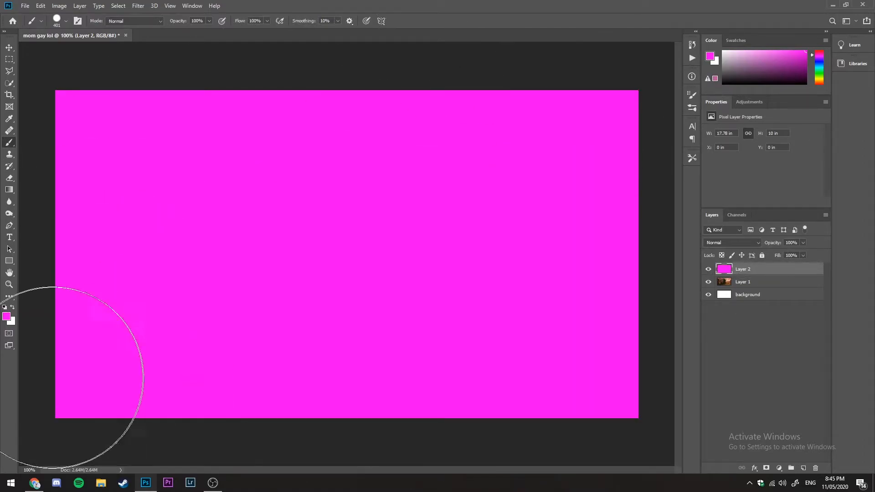
Reduce the brush's hardness to get a soft edge.
click(57, 20)
drag(109, 72, 52, 71)
click(502, 183)
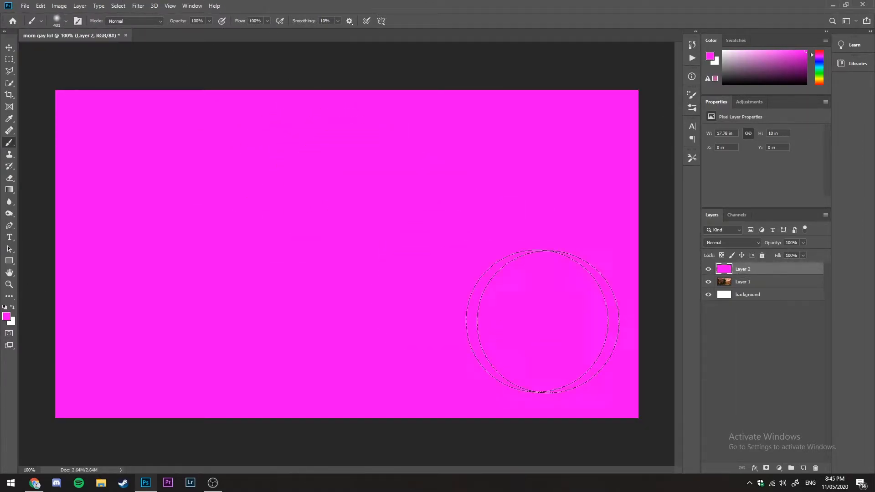
Add a Gradient Overlay to the magenta Layer 2 and load the Foreground to Background preset in the Gradient Editor.
click(9, 47)
double_click(724, 271)
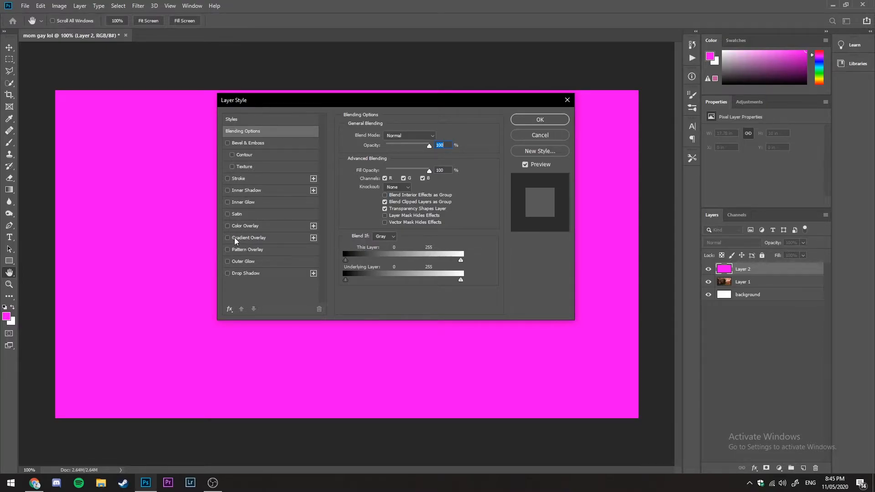
click(233, 239)
drag(430, 104, 423, 163)
click(439, 217)
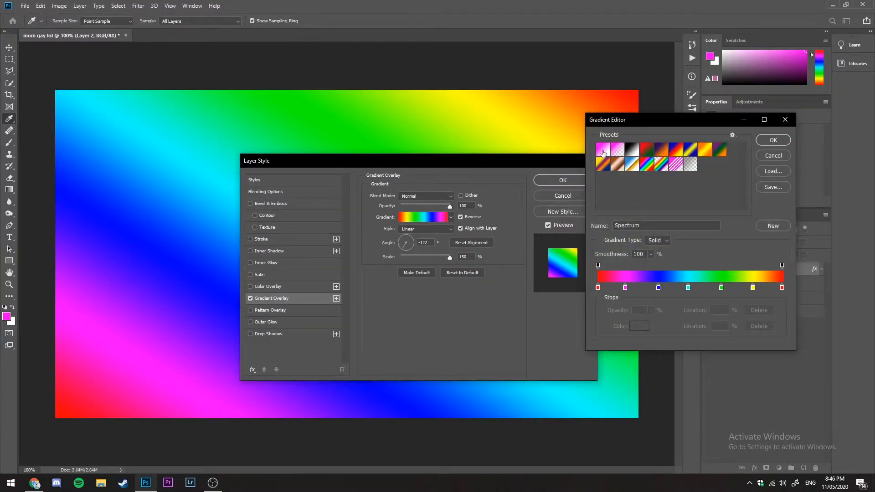
click(603, 153)
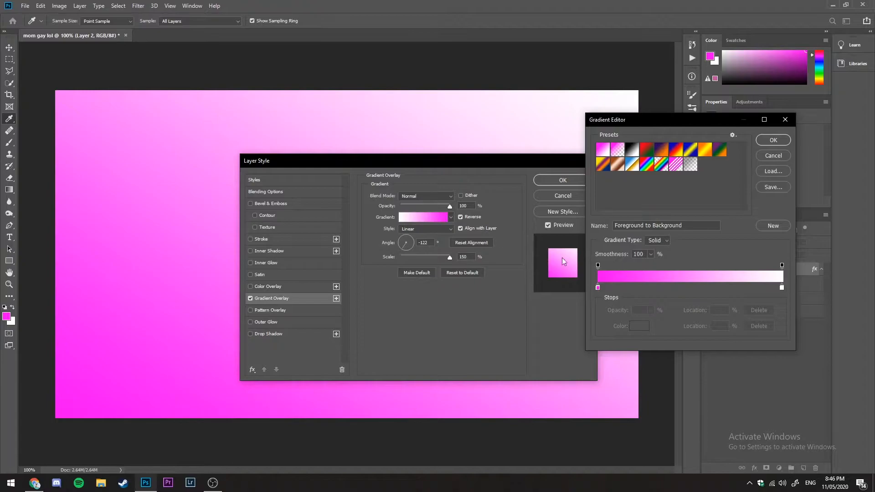
Set the gradient's colour stop at location 0% to yellow-green d8ff00.
click(598, 288)
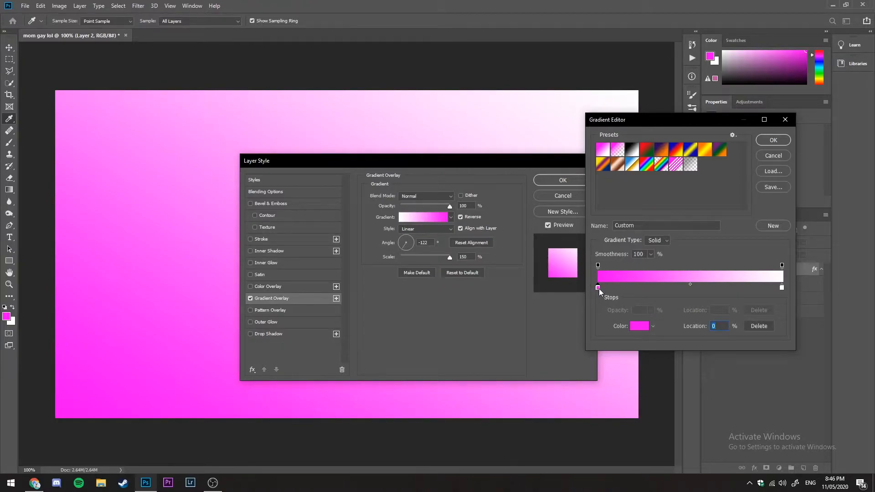
click(640, 326)
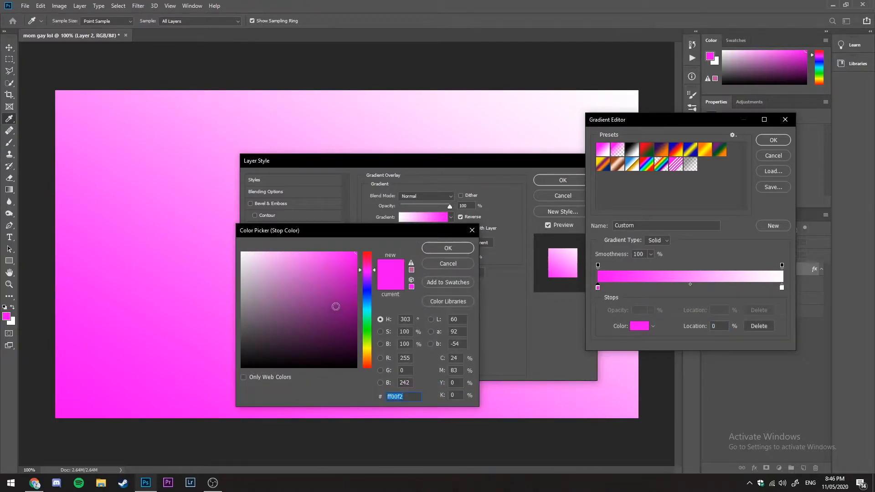
click(367, 345)
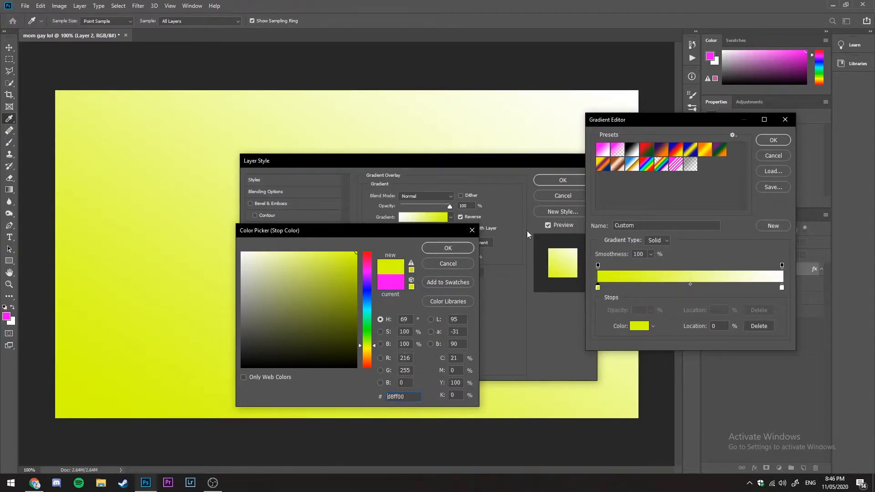
click(442, 248)
Set the gradient's colour stop at location 100% to orange ffae00 and accept the gradient.
double_click(783, 287)
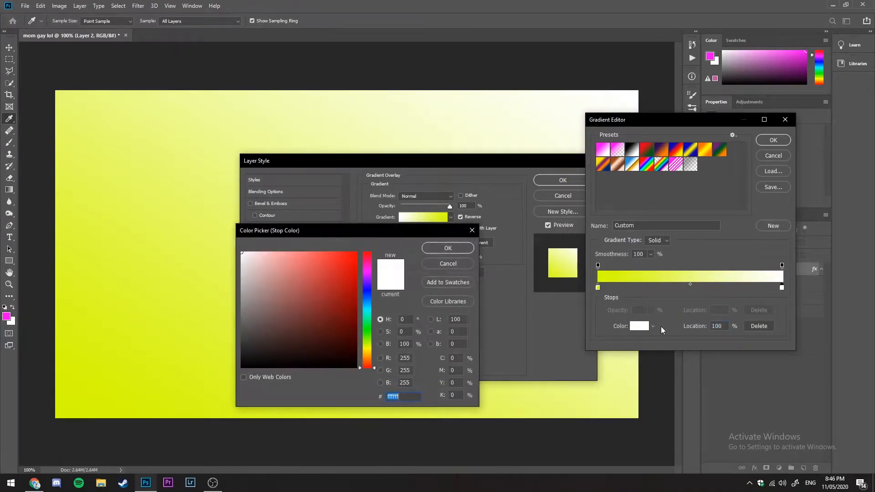
drag(370, 347, 368, 356)
drag(323, 311, 602, 236)
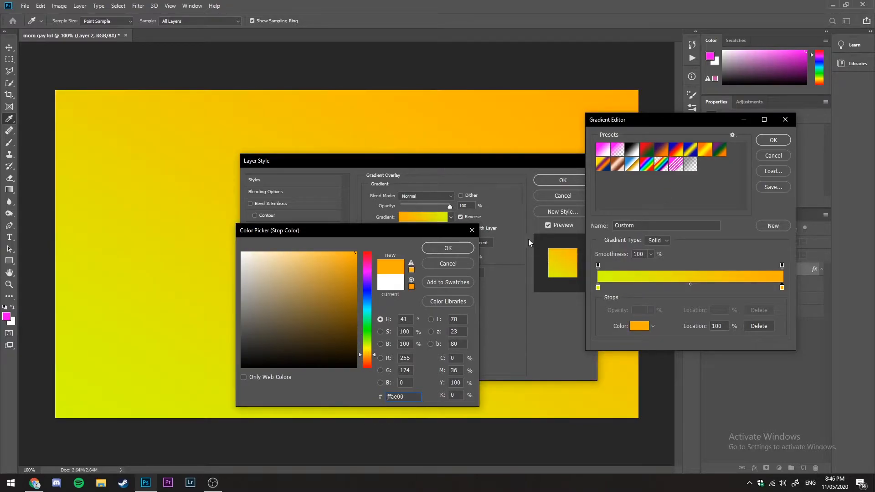
click(449, 249)
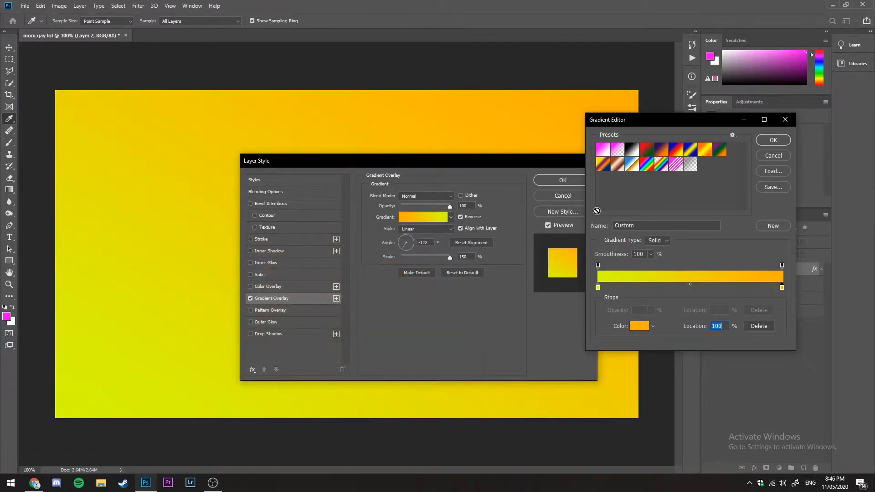
click(765, 140)
Set the gradient overlay's angle to about -10° and its scale to 150%, keeping opacity at 100%.
click(399, 244)
click(412, 230)
click(392, 253)
click(413, 243)
click(407, 249)
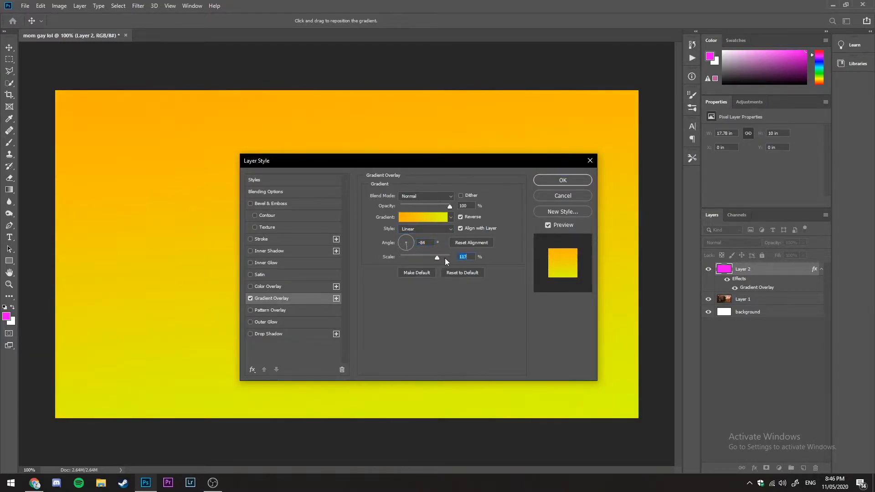
drag(396, 266, 451, 259)
click(413, 244)
click(450, 206)
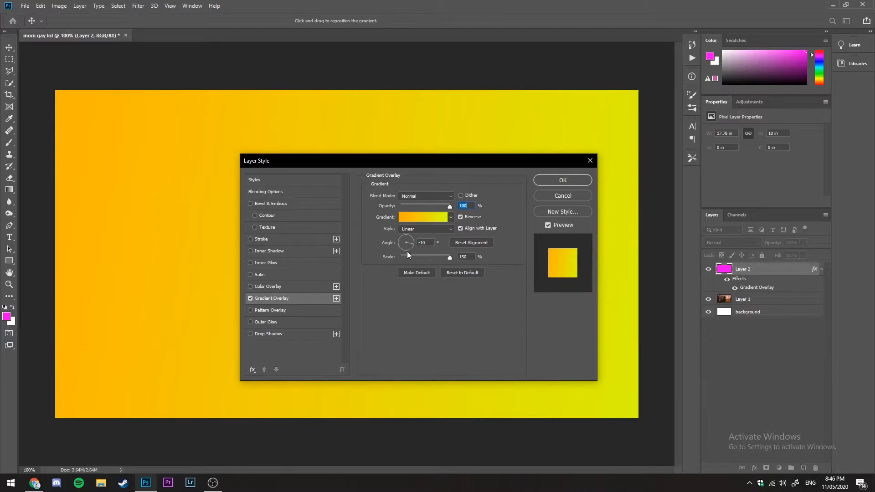
Lower the gradient Layer 2's overall opacity to 50% in its blending options and accept the layer style.
click(272, 193)
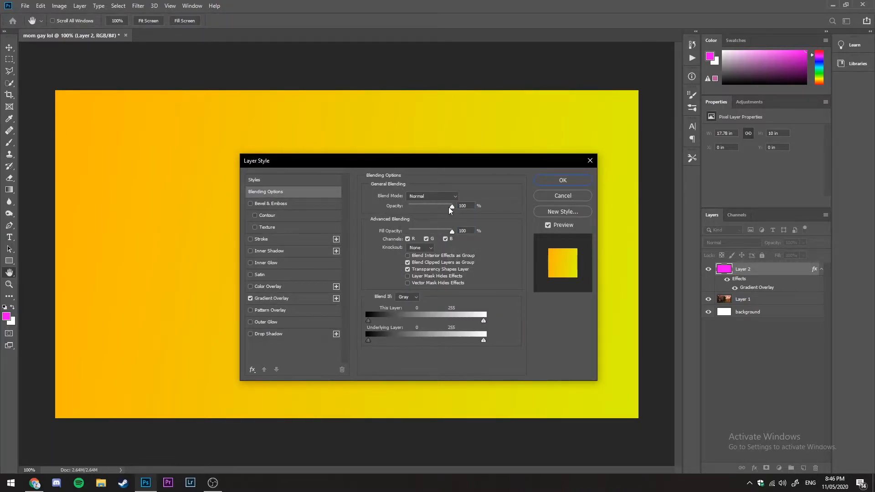
drag(453, 210, 432, 213)
drag(430, 162, 489, 179)
click(624, 199)
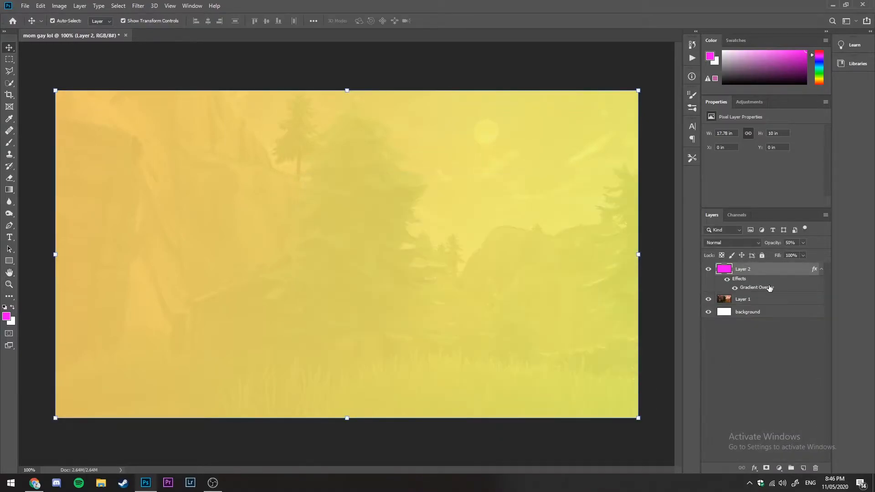
click(733, 426)
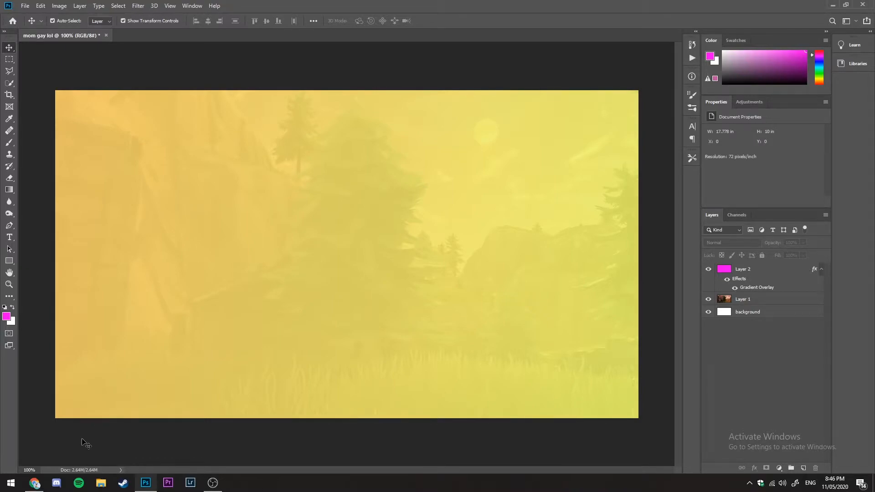
Switch to Chrome and run a Google image search for "speed lines png 1280x720".
click(35, 483)
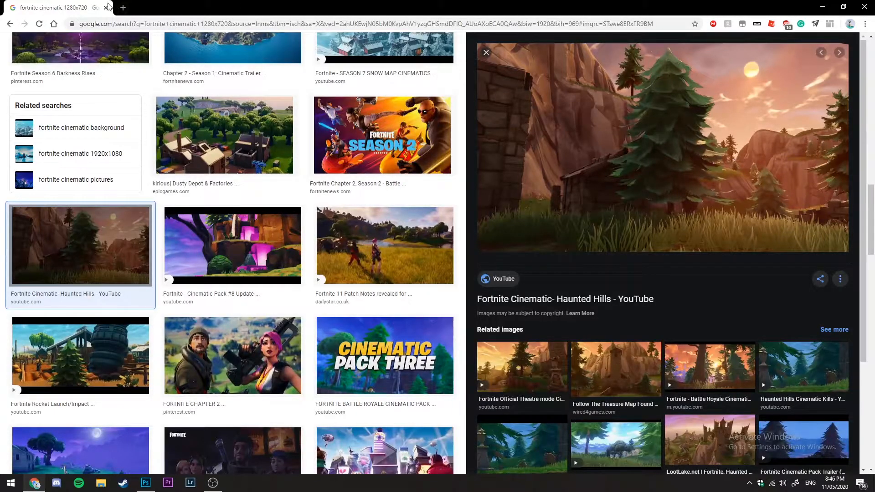
click(121, 8)
click(106, 8)
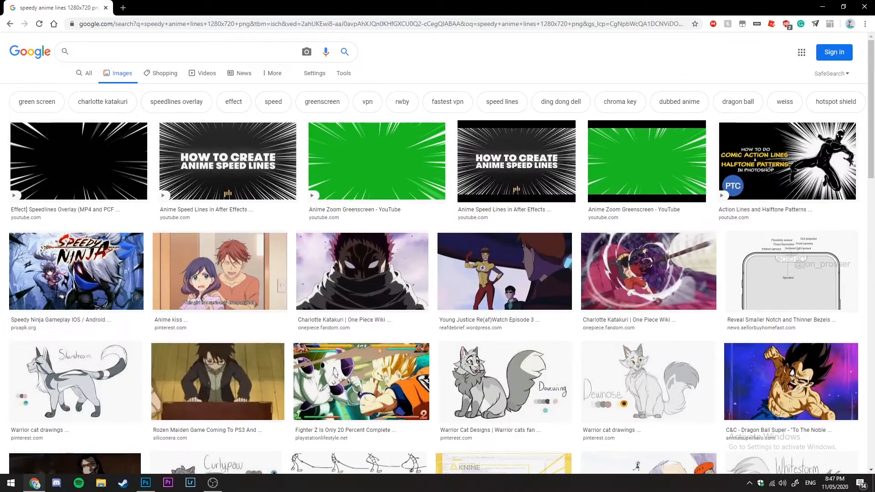
text(speed)
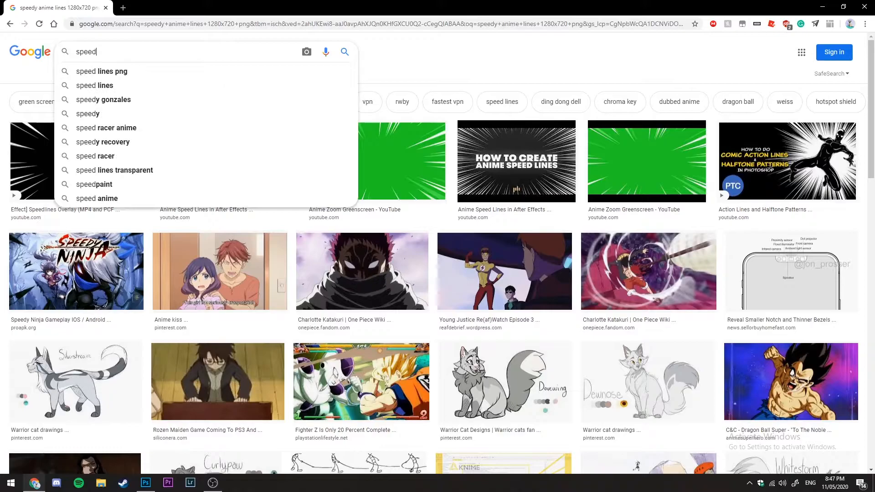
text( lines png)
key(Return)
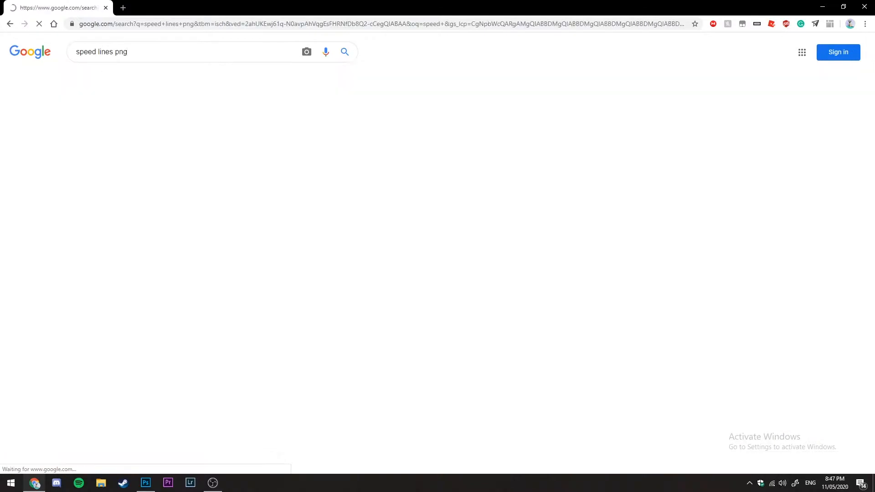
click(144, 61)
text(128)
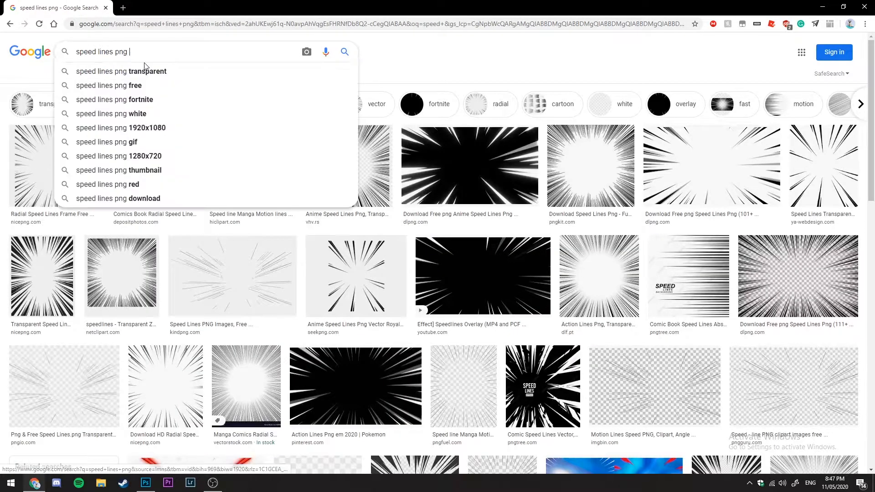
text(0x720)
key(Return)
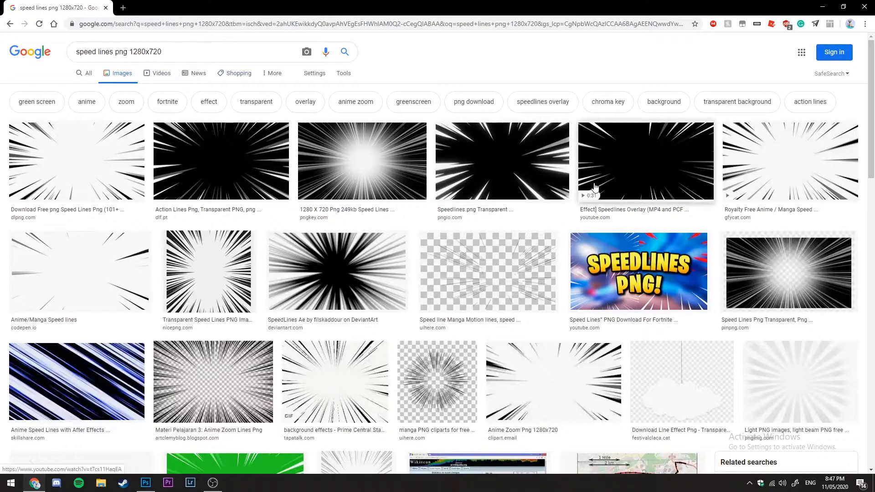
Copy the "[Effect] Speedlines Overlay" image and paste it into the Photoshop document as Layer 3 above the gradient.
click(612, 204)
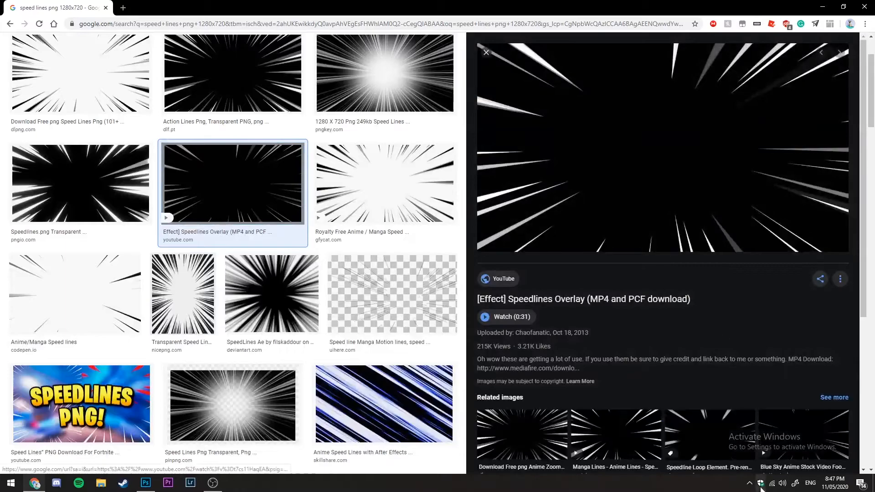
right_click(705, 151)
click(740, 237)
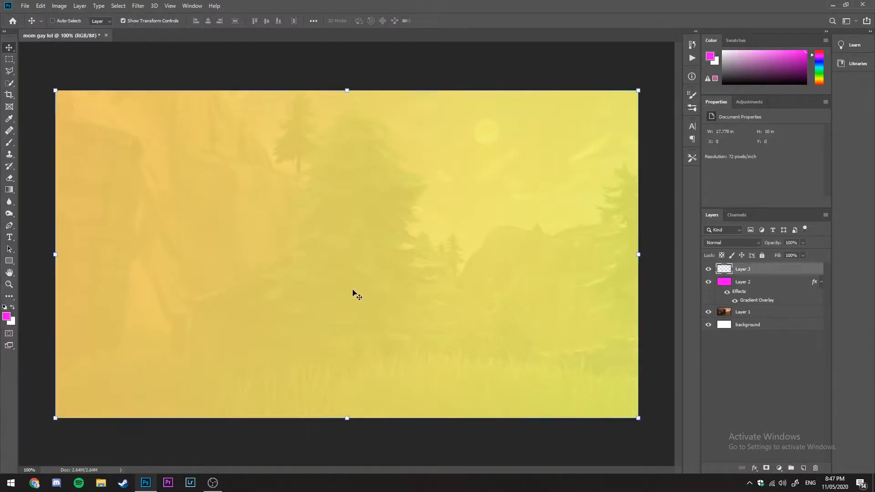
key(ctrl+v)
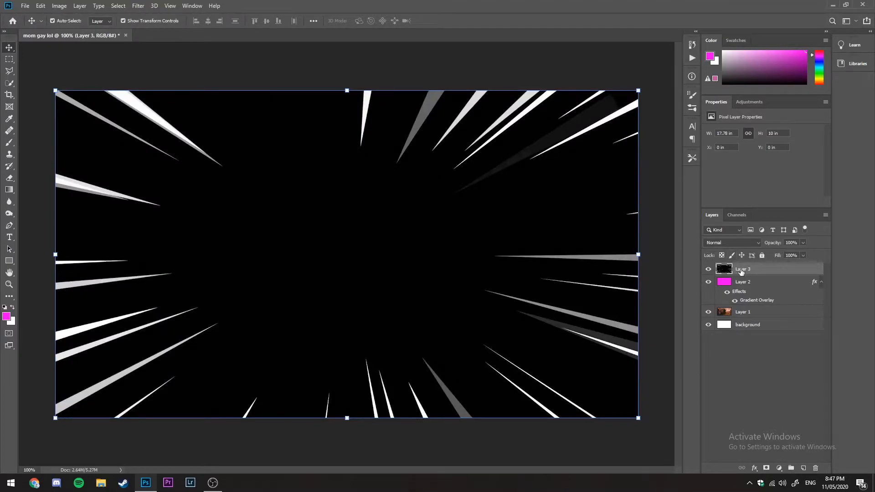
Hide the black background of the speed lines on Layer 3 by raising the This Layer black point under Blend If Gray.
double_click(739, 271)
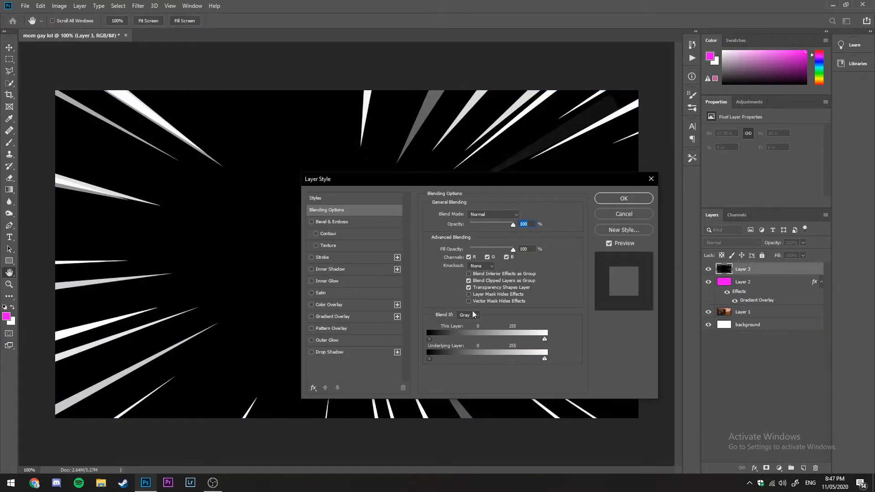
drag(455, 179, 406, 104)
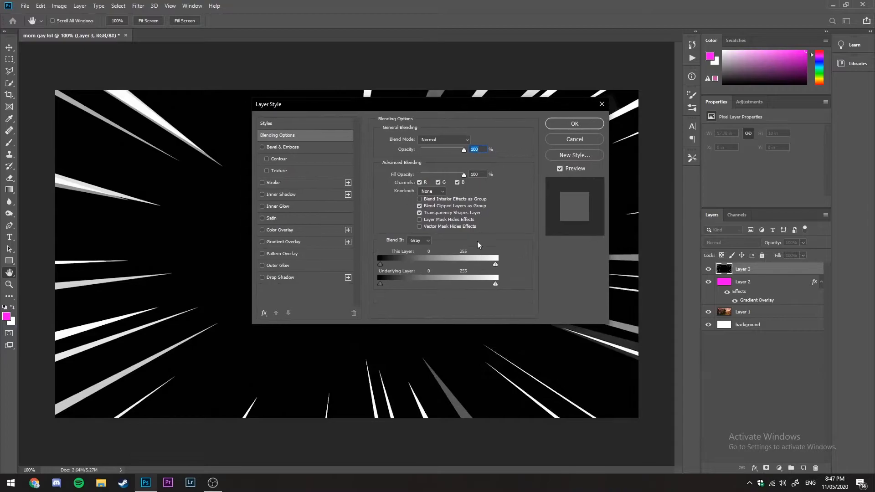
click(420, 239)
click(414, 241)
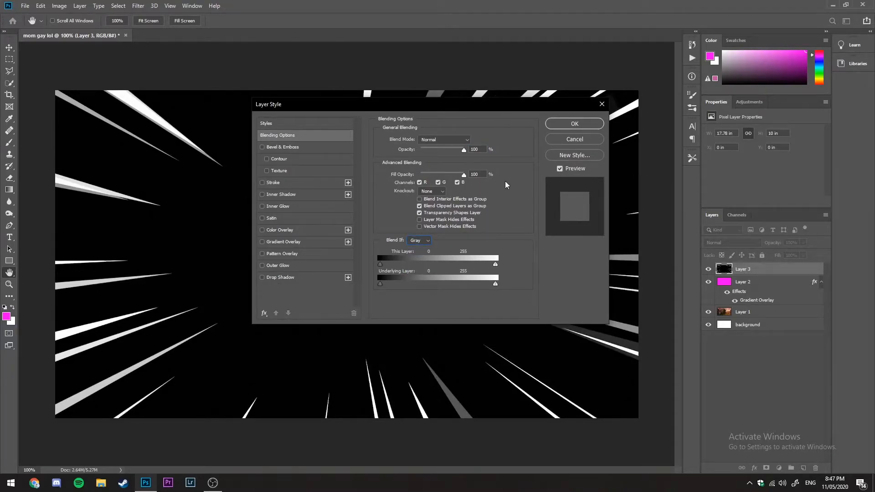
drag(495, 264, 335, 263)
drag(496, 283, 568, 290)
drag(380, 264, 434, 269)
drag(344, 105, 560, 80)
drag(650, 239, 672, 241)
click(787, 98)
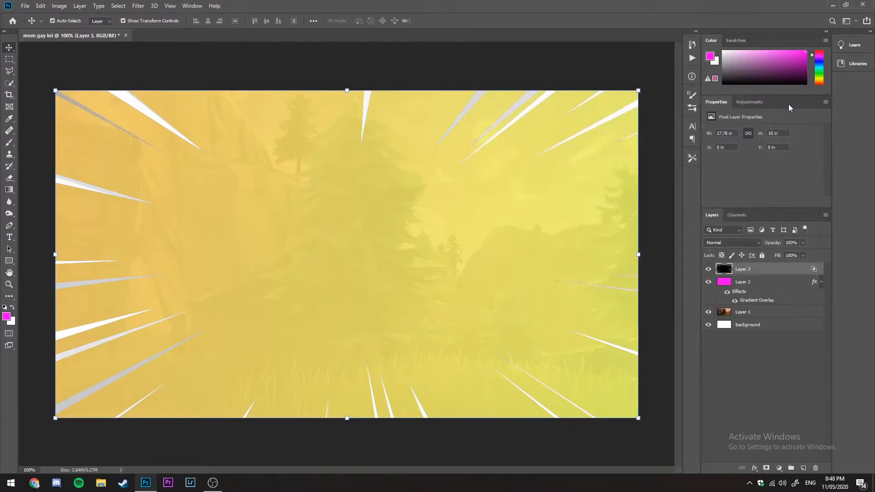
Add a new empty layer above the speed lines layer.
click(474, 450)
click(751, 272)
click(747, 365)
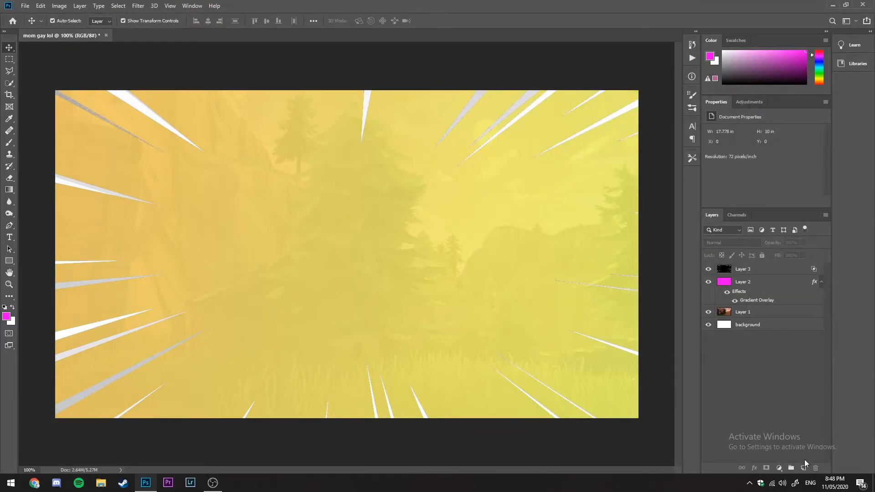
click(805, 469)
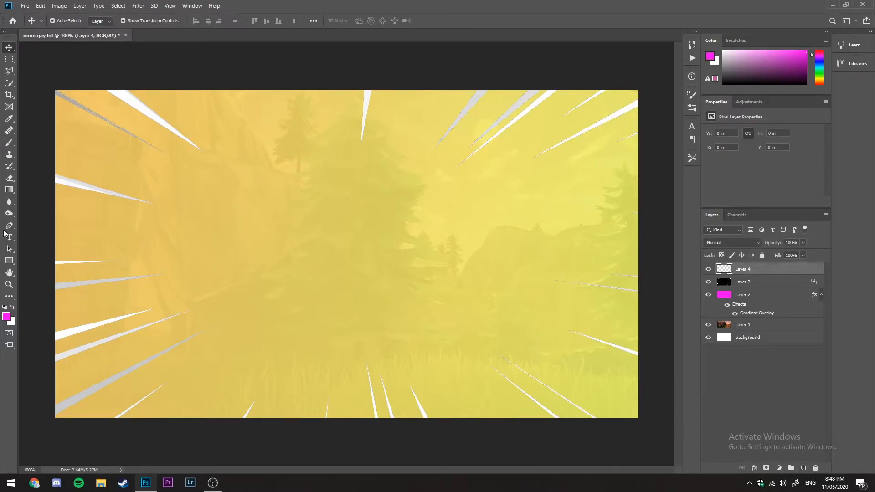
Blur the speed lines on Layer 3 using the Blur tool with a 464 px brush at 50% strength.
click(9, 202)
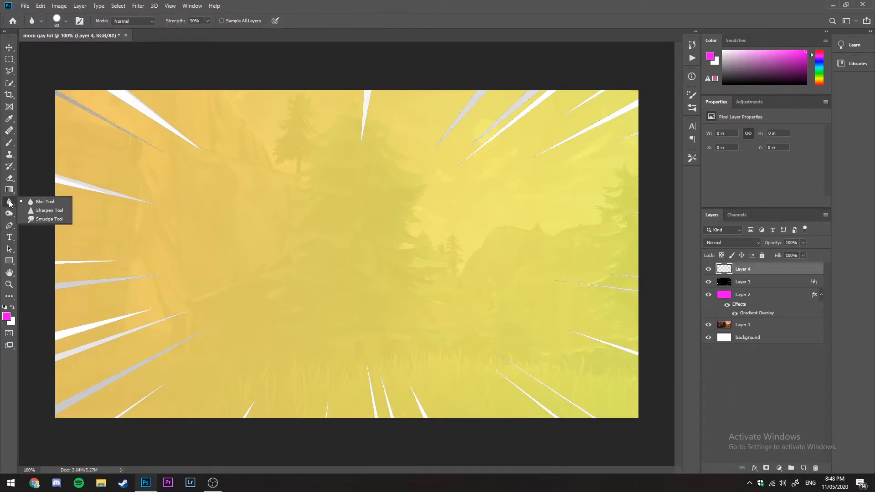
click(32, 202)
click(66, 22)
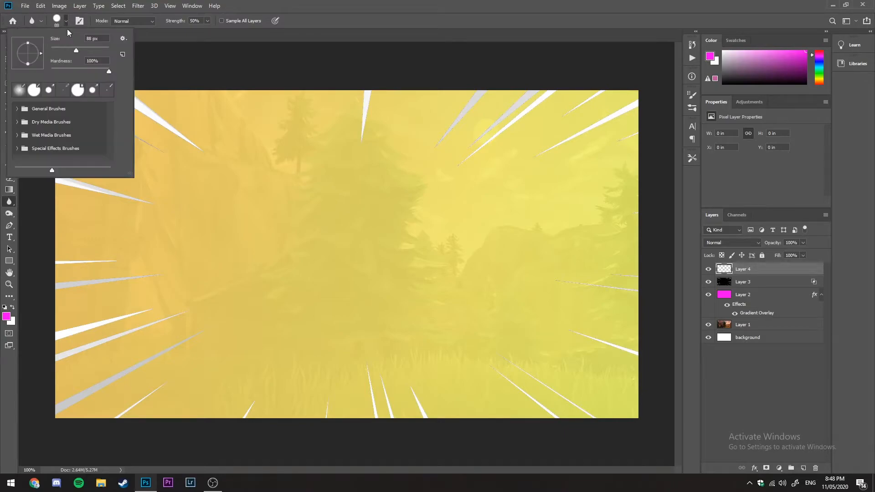
drag(83, 56, 96, 50)
click(103, 48)
click(160, 82)
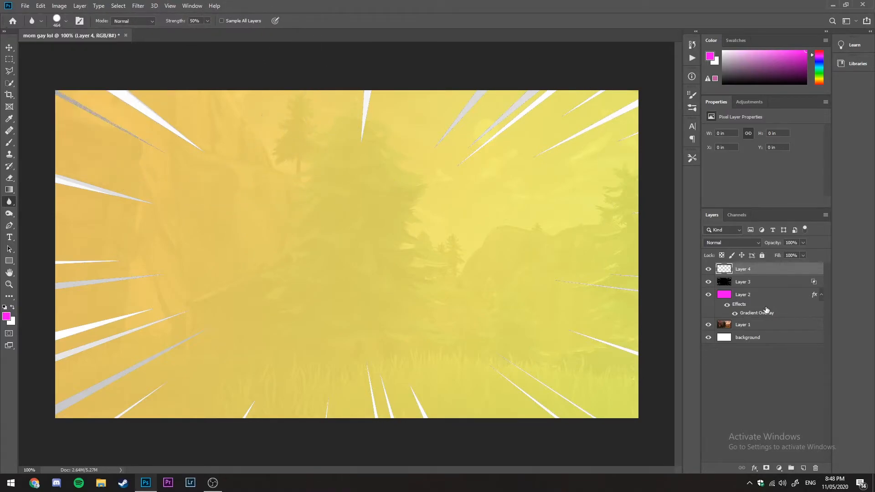
click(768, 286)
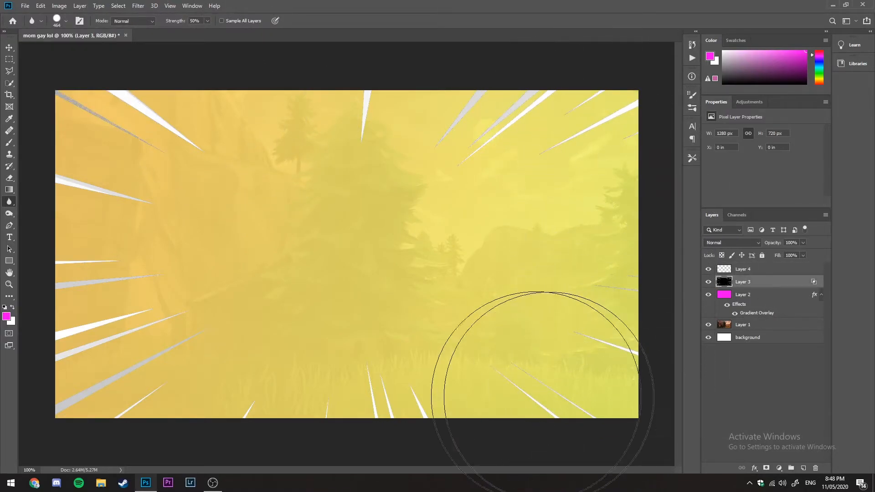
mouse_move(14, 289)
mouse_down()
mouse_move(444, 92)
mouse_move(538, 98)
mouse_up()
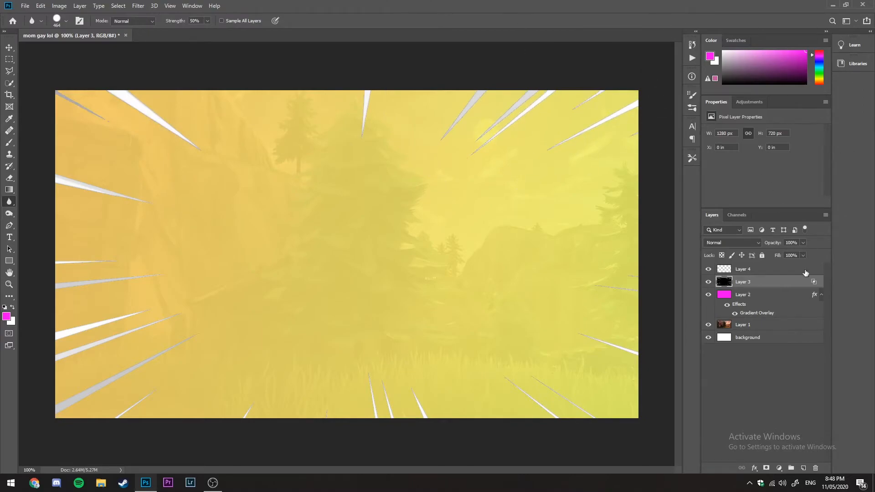
Blur the background picture on Layer 1 and blur the speed lines on Layer 3 once more, then return to the Move tool.
click(740, 294)
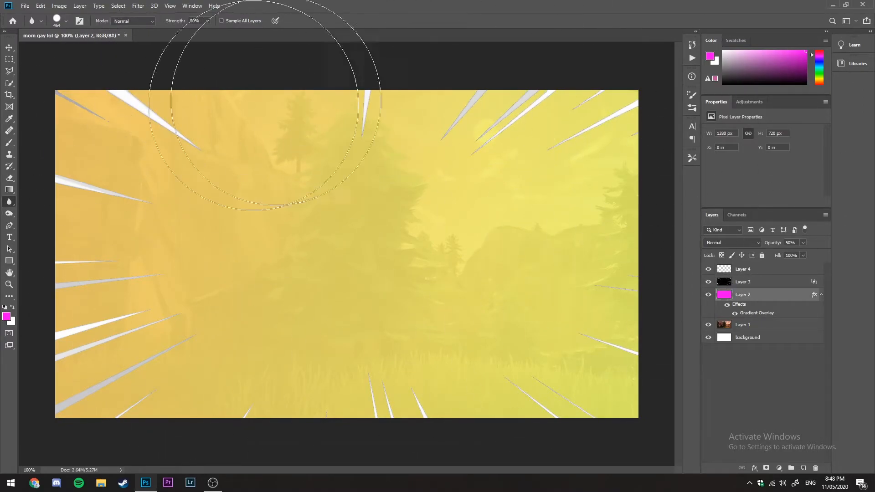
click(766, 325)
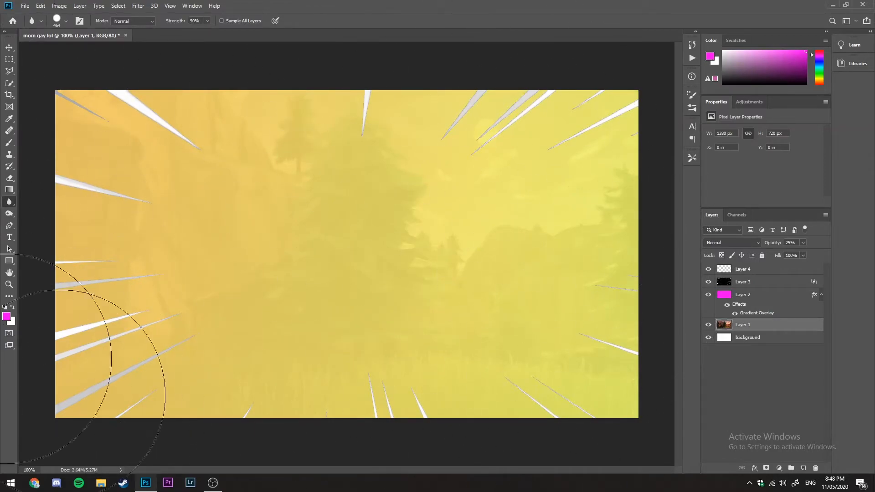
click(743, 282)
mouse_move(273, 398)
mouse_down()
mouse_move(675, 147)
mouse_move(124, 59)
mouse_up()
click(9, 47)
click(249, 451)
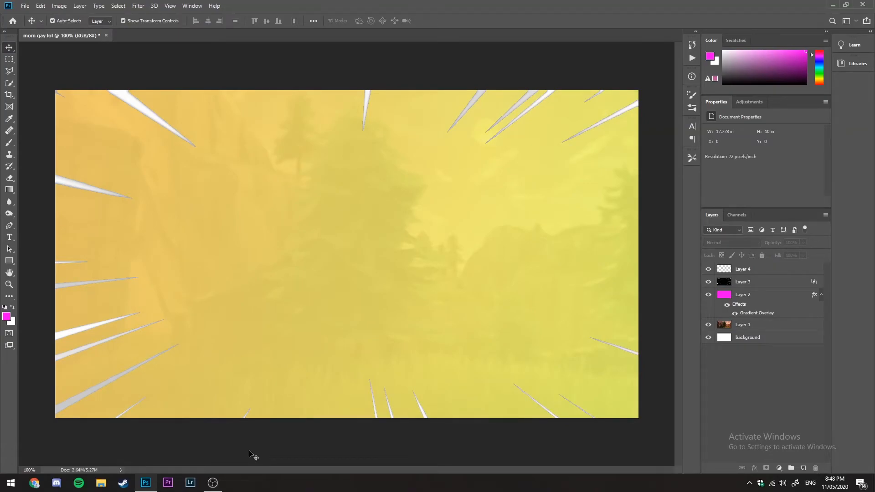
Switch to Chrome and run a Google image search for "fortnite character png".
click(35, 483)
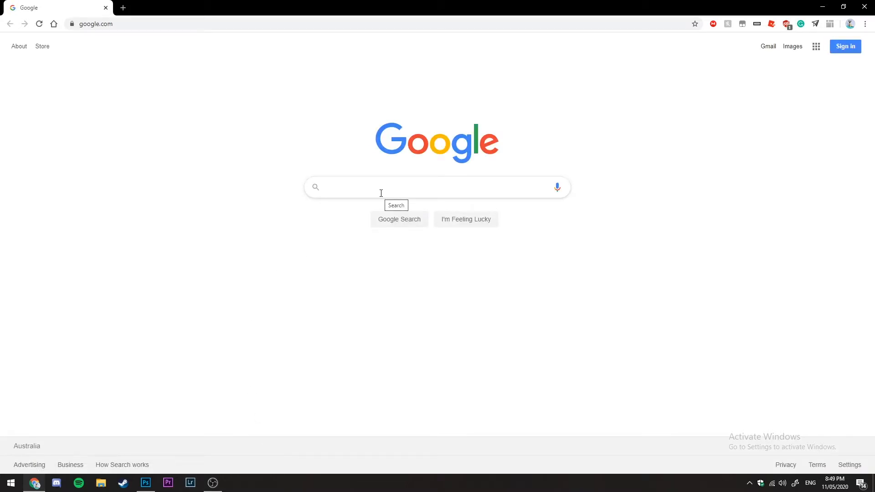
text(fortnite )
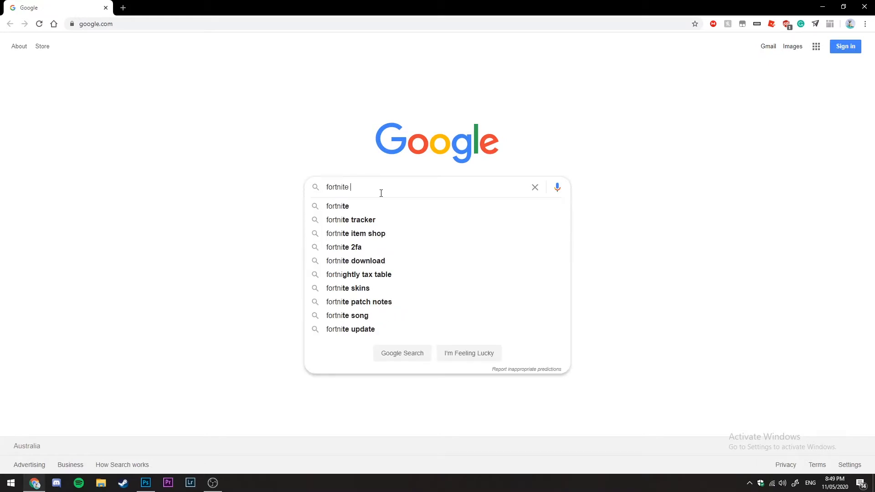
text(character )
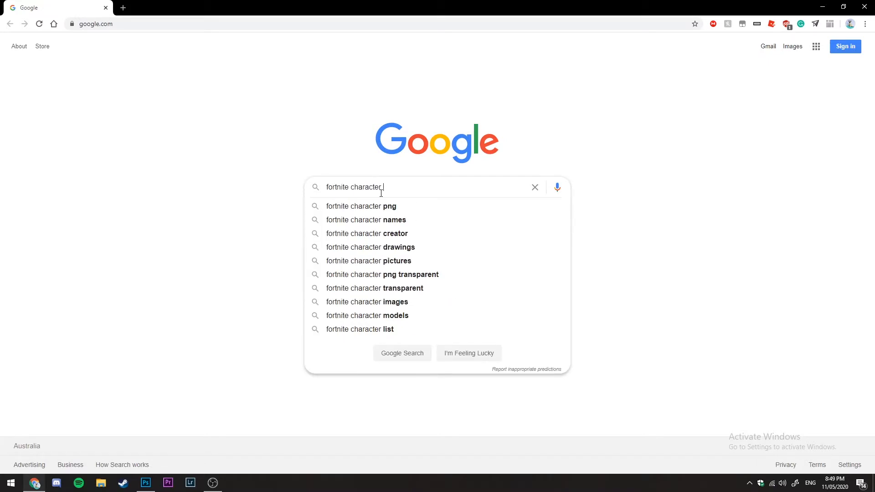
text(png)
key(Return)
click(129, 78)
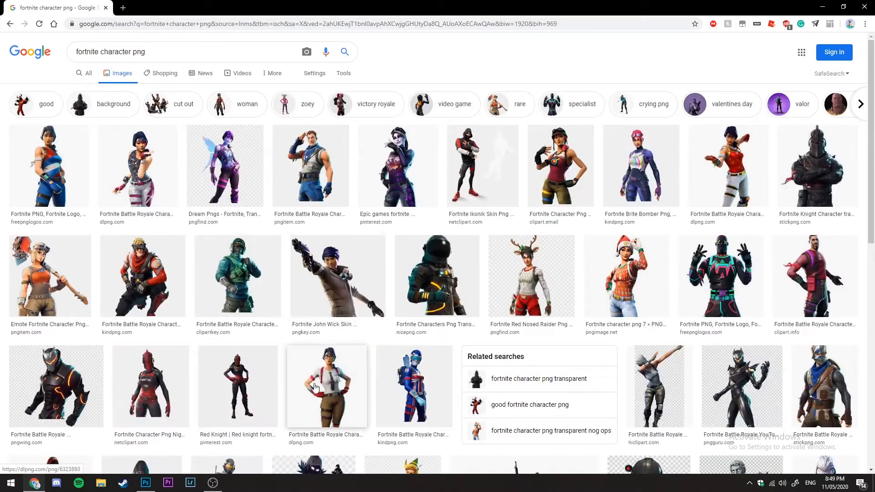
Copy the ClipartKey Fortnite Reflex skin image, paste it onto Layer 4 in Photoshop and scale it down to fit the canvas.
click(201, 251)
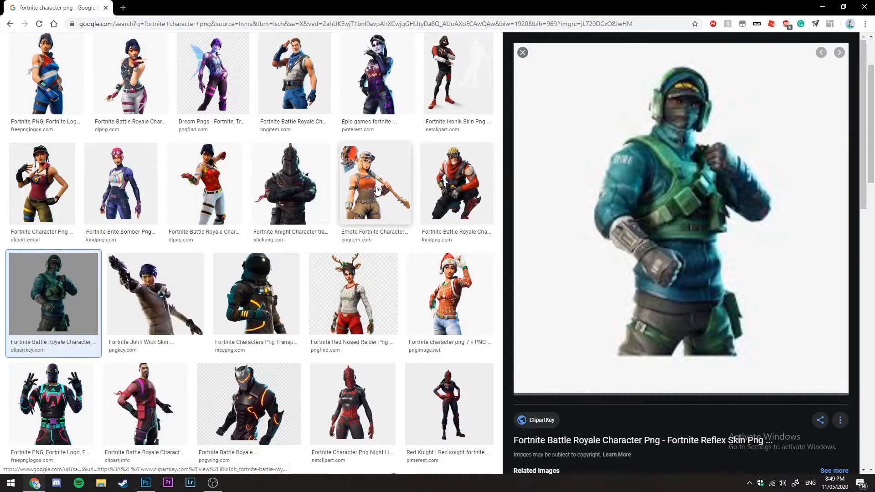
right_click(698, 187)
click(743, 275)
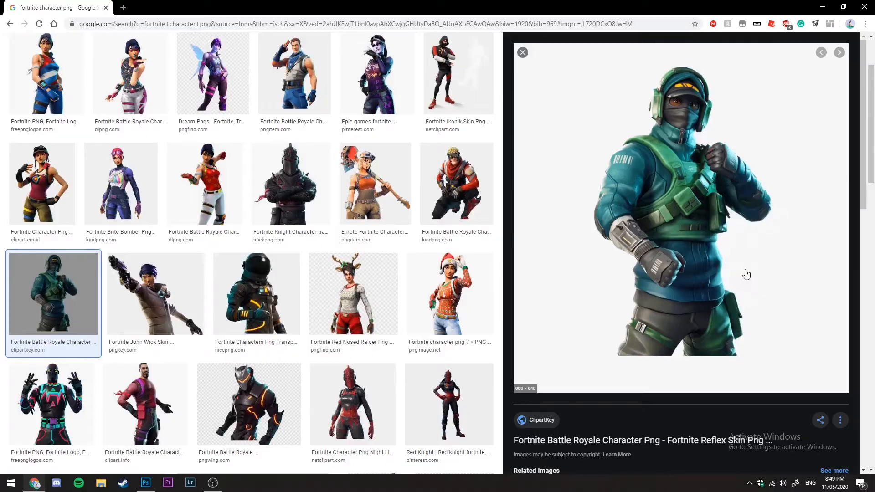
key(alt+Tab)
key(ctrl+v)
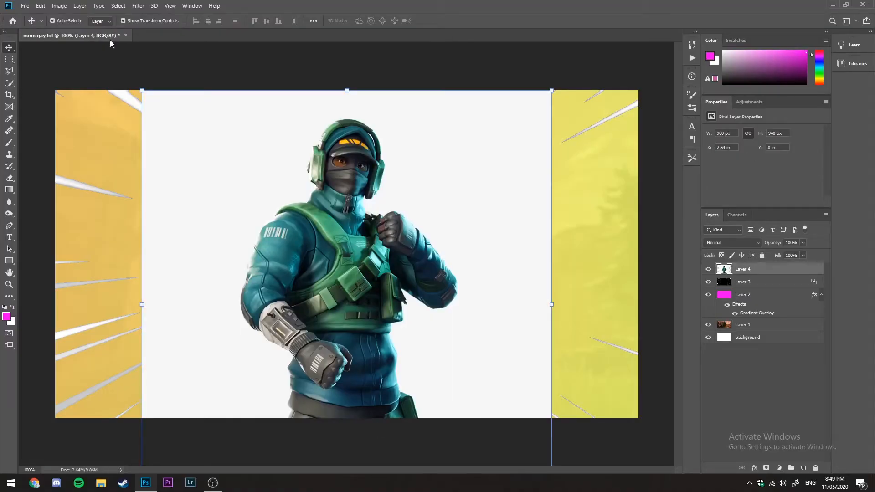
drag(141, 91, 348, 305)
drag(433, 352, 313, 182)
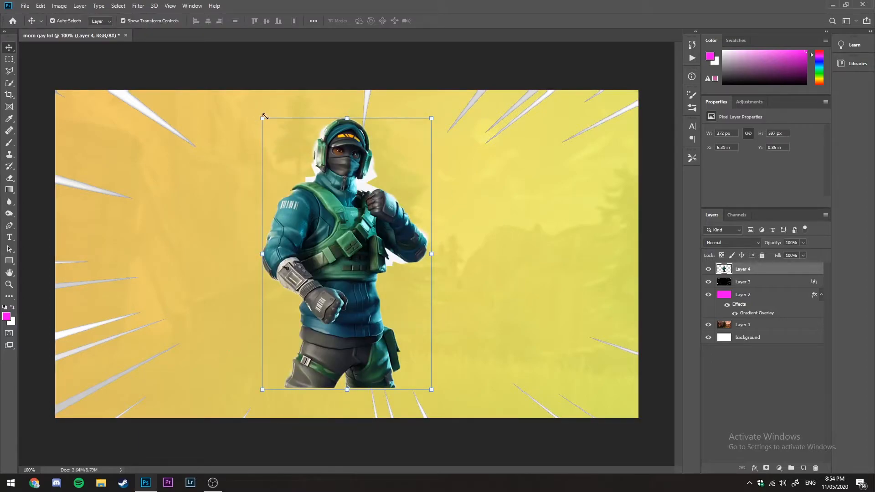
Enlarge the character on Layer 4 to about 109% and rotate it about 7° clockwise.
drag(265, 116, 242, 79)
drag(238, 76, 235, 78)
drag(301, 151, 333, 177)
drag(263, 101, 295, 113)
drag(412, 242, 394, 215)
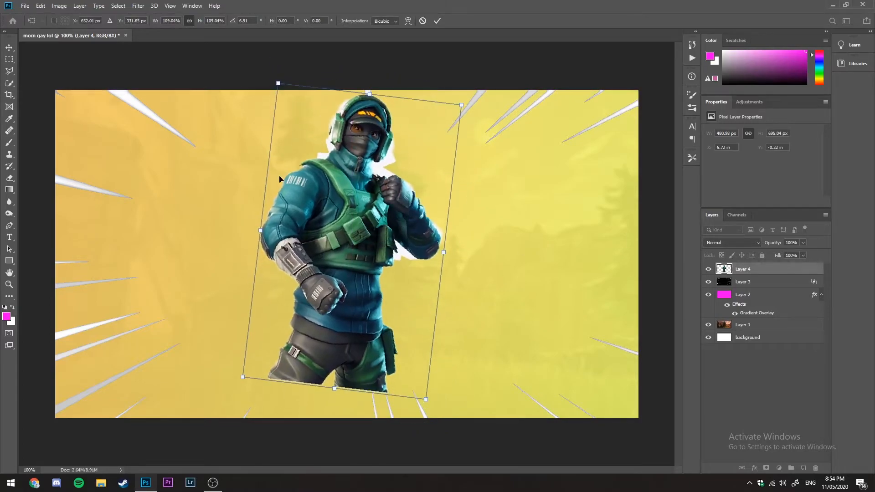
Remove the white fringe around the Layer 4 character by lowering the Blend If This Layer highlight limit to 232.
double_click(724, 271)
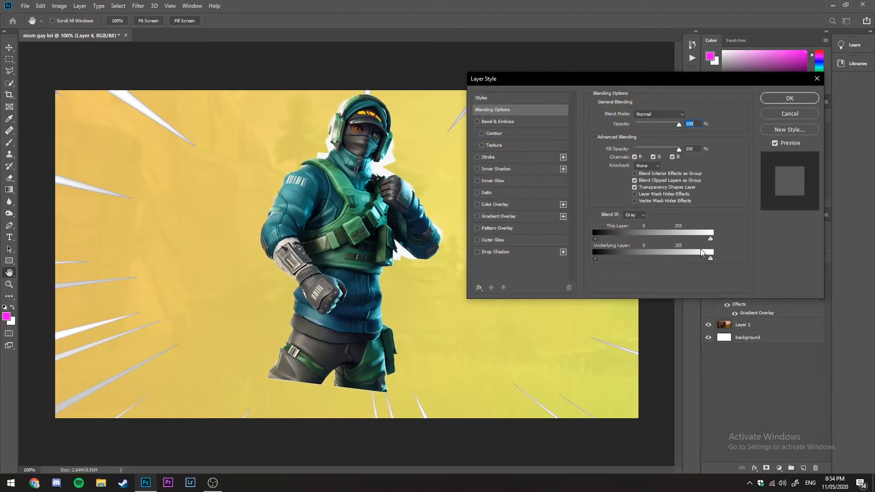
drag(709, 239, 700, 239)
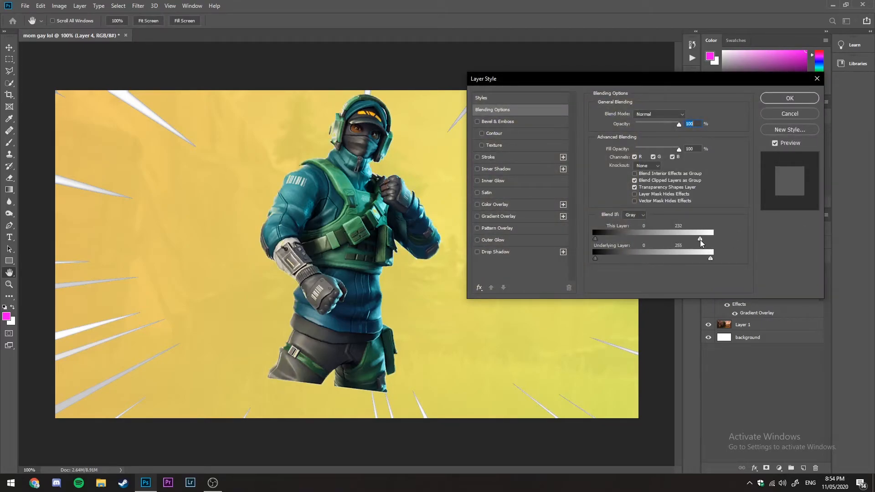
click(790, 98)
Move the character to the canvas's lower-left edge, enlarge it further, tilt it more clockwise, then deselect it.
key(v)
drag(365, 196, 120, 238)
drag(153, 135, 154, 123)
drag(126, 161, 142, 170)
drag(59, 84, 105, 170)
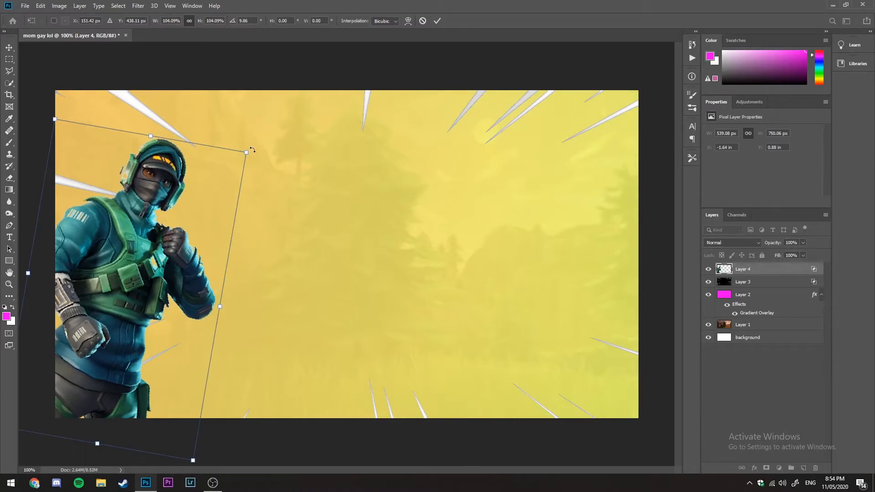
drag(252, 149, 279, 132)
key(Escape)
ctrl+click(420, 393)
ctrl+click(399, 449)
scroll(396, 446, down, 2)
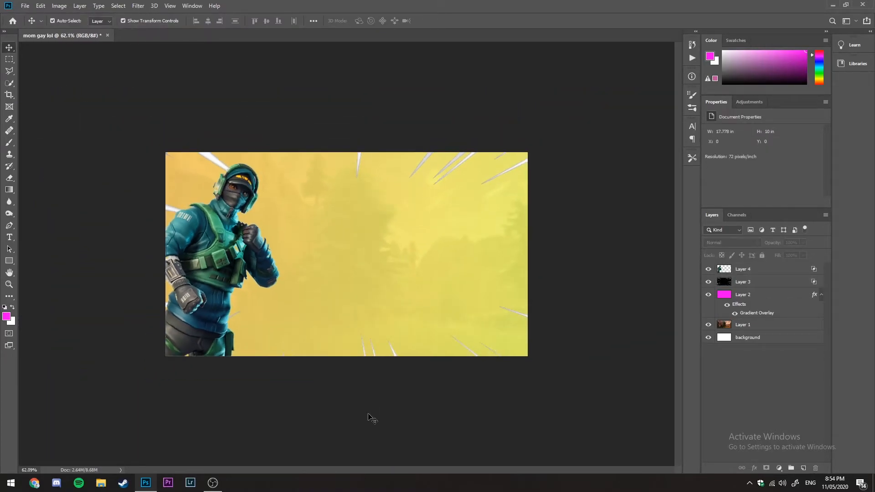
Add a white Ubuntu Bold 14 pt text layer with the placeholder Lorem Ipsum beside the character's head.
click(9, 237)
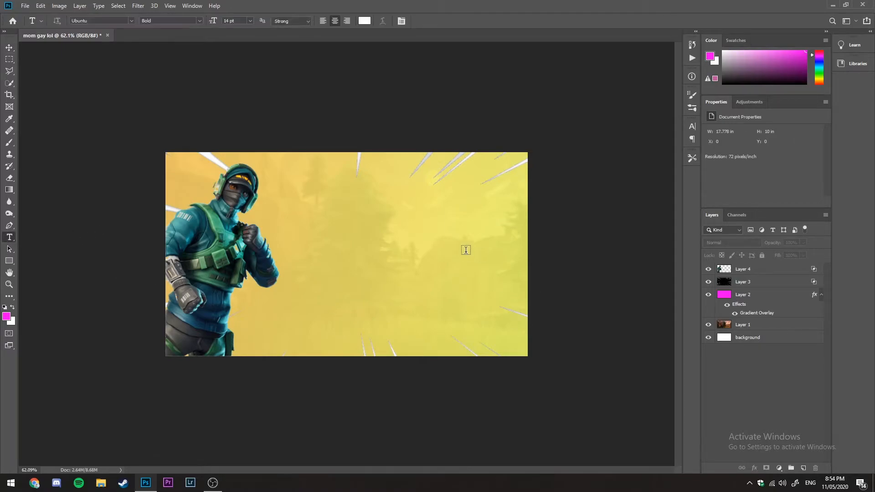
click(319, 199)
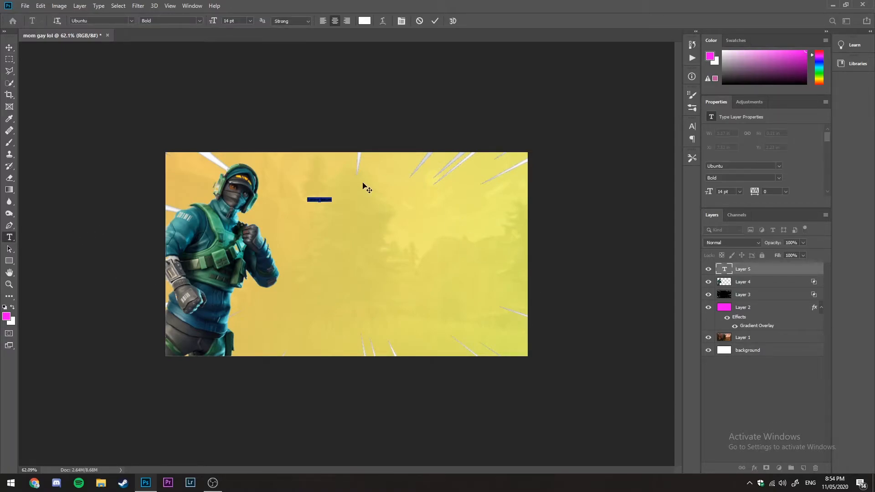
scroll(364, 185, up, 5)
click(9, 48)
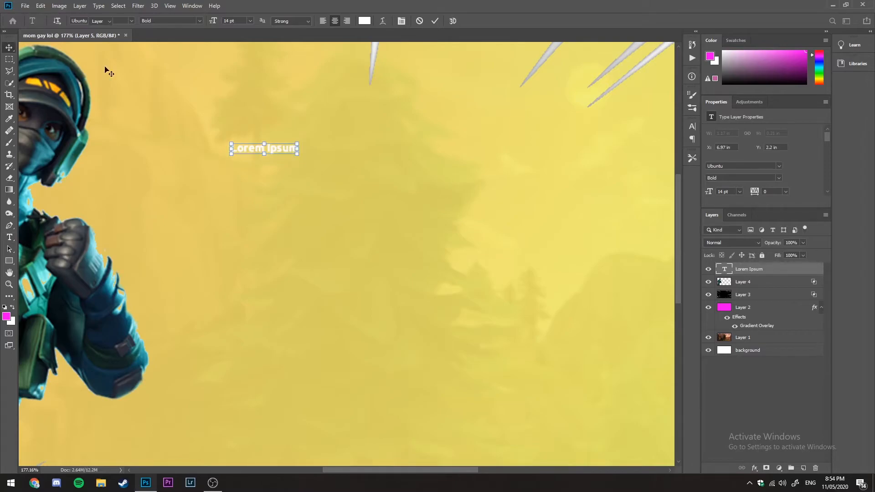
Scale the Lorem Ipsum text up to about 100 pt and position it in the canvas's upper part beside the character.
key(ctrl+t)
drag(299, 154, 415, 154)
scroll(372, 250, down, 5)
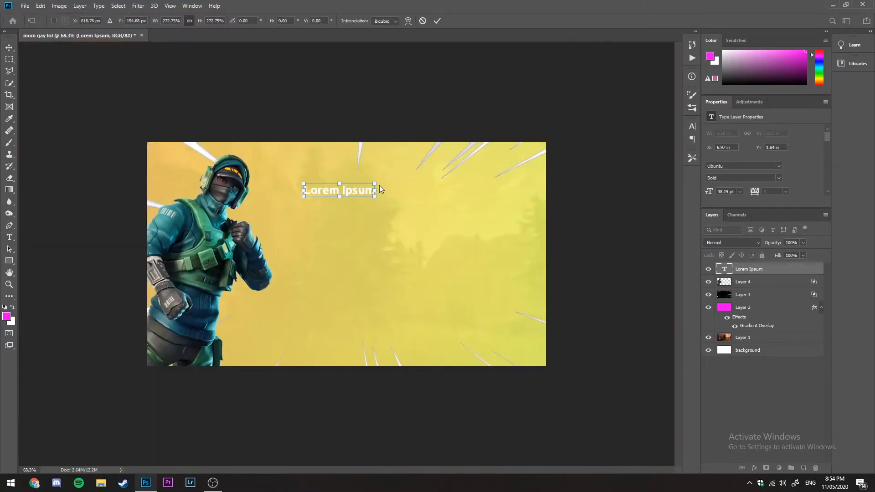
drag(375, 182, 497, 147)
drag(407, 181, 377, 198)
key(Return)
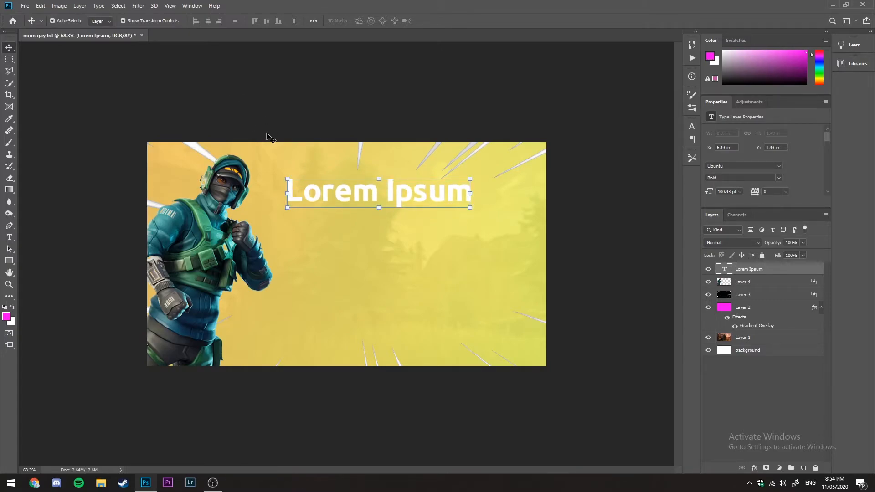
drag(363, 205, 402, 156)
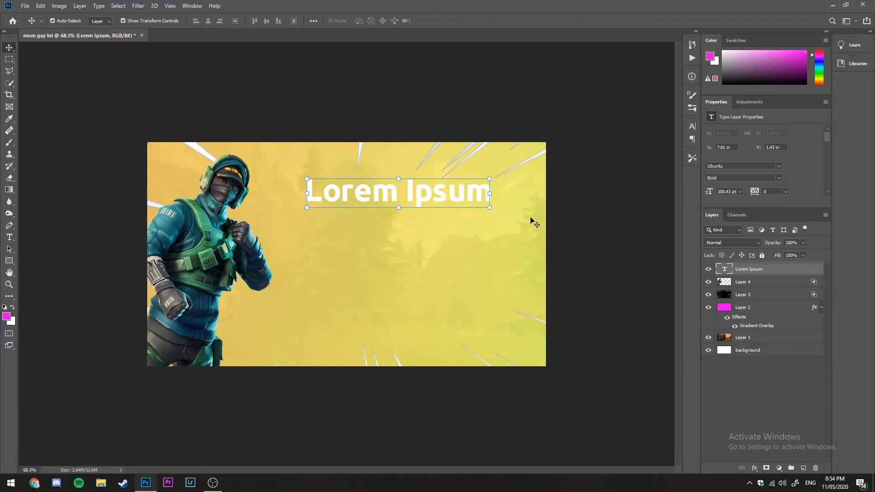
Replace the Lorem Ipsum placeholder text with "Fortnite".
double_click(424, 194)
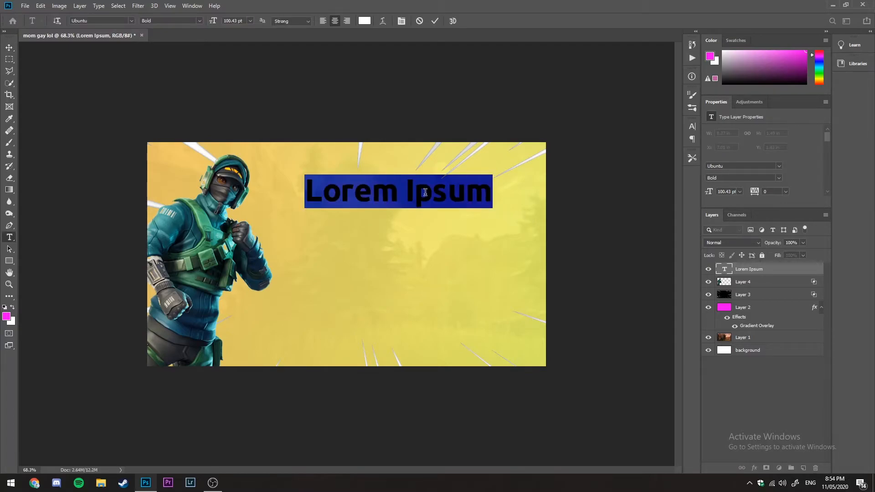
key(BackSpace)
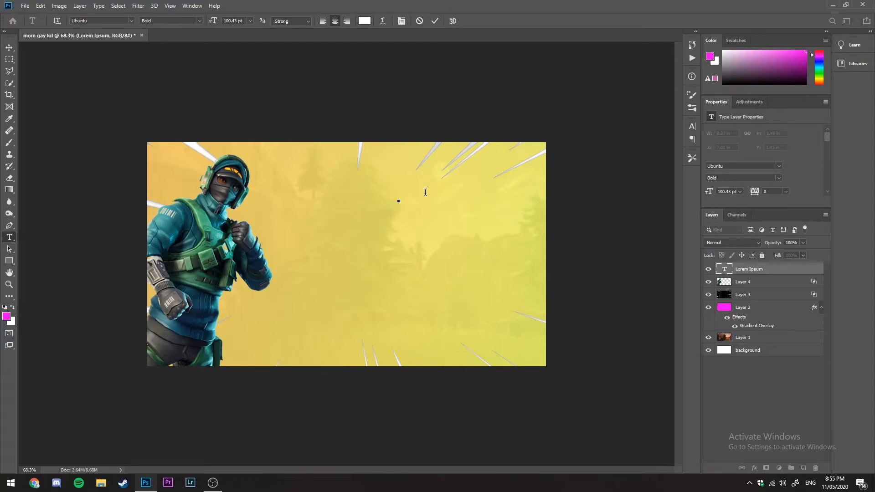
text(Forthnite)
key(BackSpace)
key(BackSpace)
key(BackSpace)
key(BackSpace)
key(BackSpace)
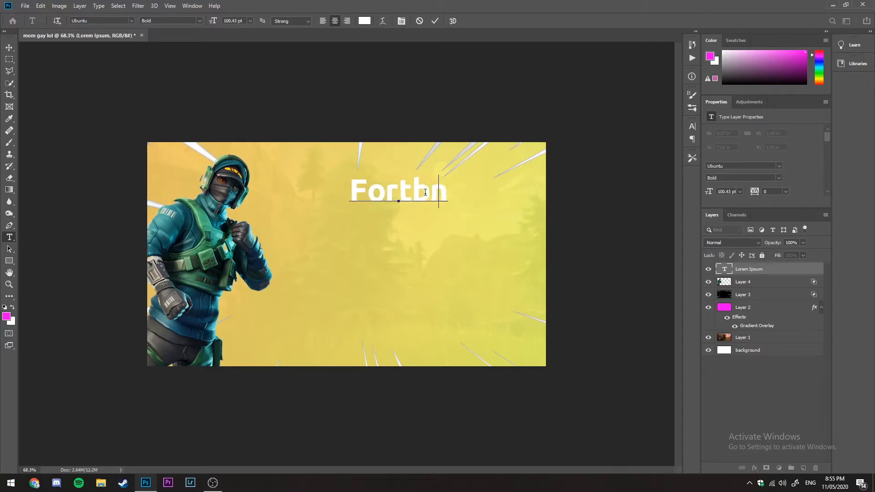
text(nite)
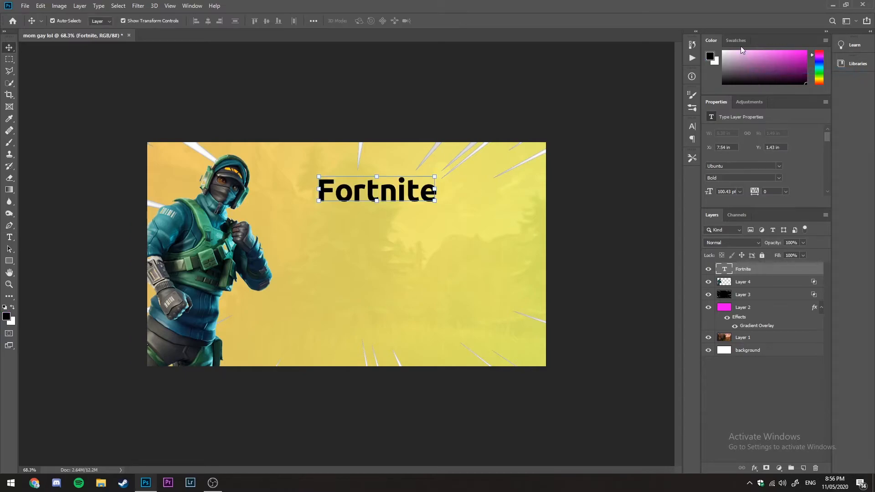
Add a black drop shadow to the Fortnite text with 72% opacity, 0 px distance, 16% spread and 35 px size.
double_click(784, 268)
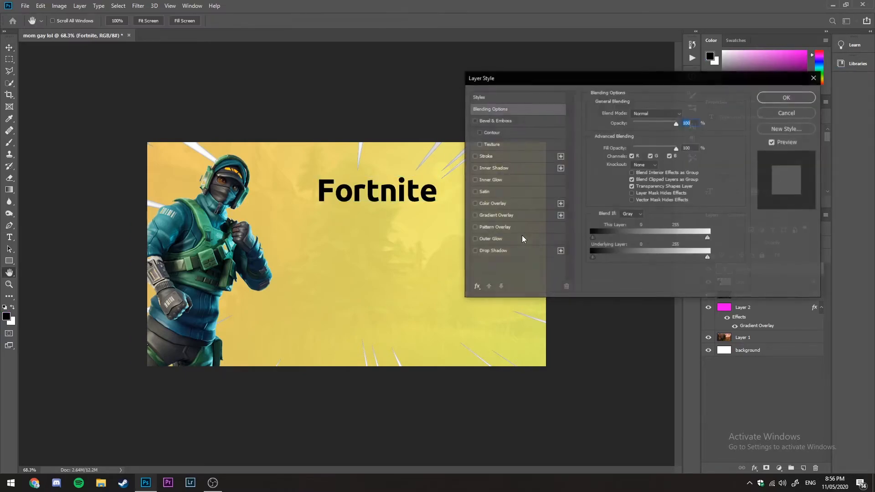
click(475, 251)
click(493, 251)
drag(655, 165, 632, 165)
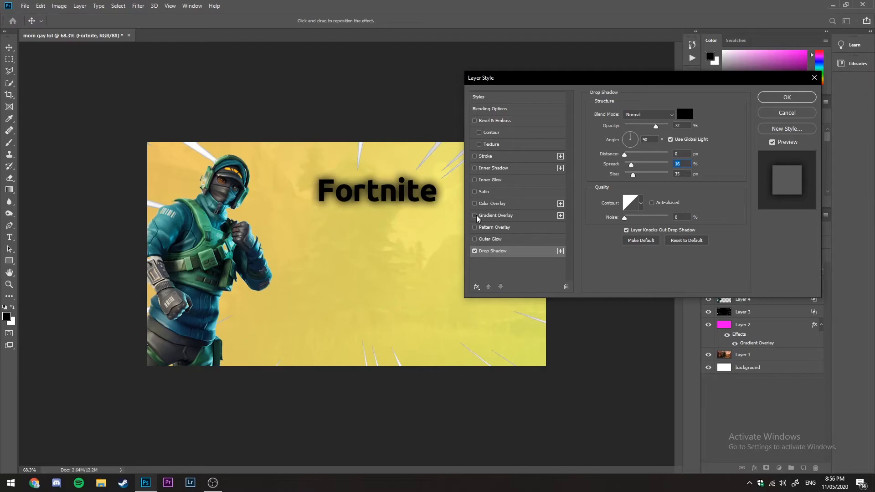
Enable a white color overlay on the Fortnite text and add a 4 px outside stroke in ffffff.
click(475, 204)
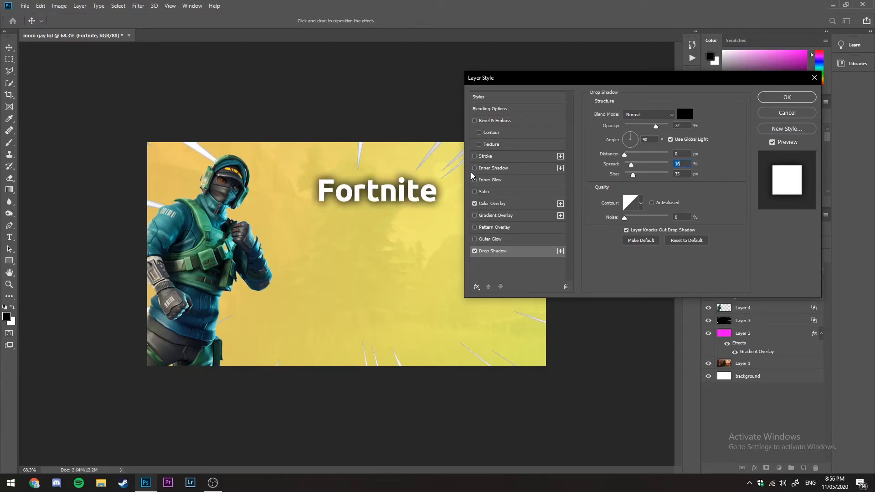
click(476, 158)
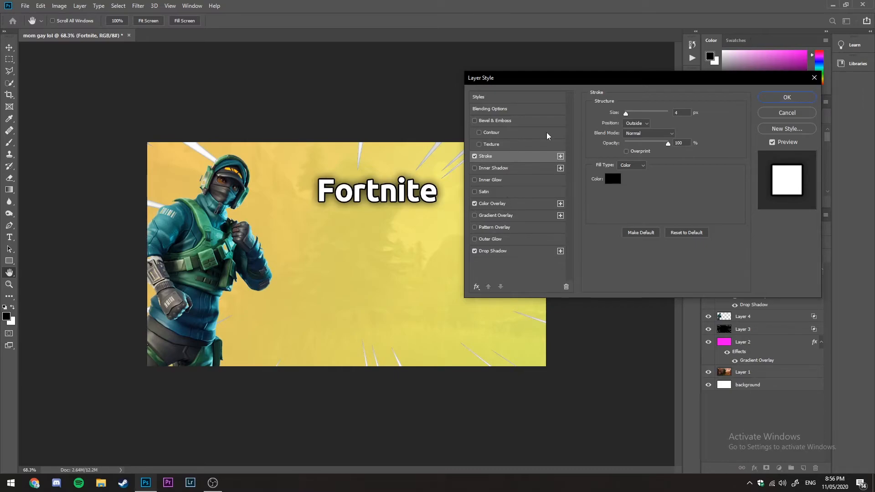
click(613, 179)
text(ffffff)
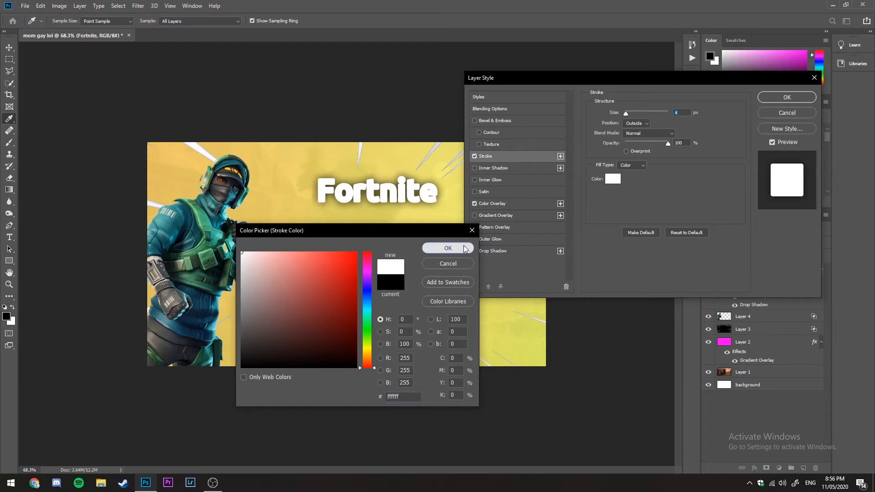
click(458, 248)
Change the Fortnite text's color overlay to a bright sky blue with a hue of 191°.
click(492, 204)
click(689, 112)
drag(327, 292, 368, 308)
drag(345, 269, 381, 227)
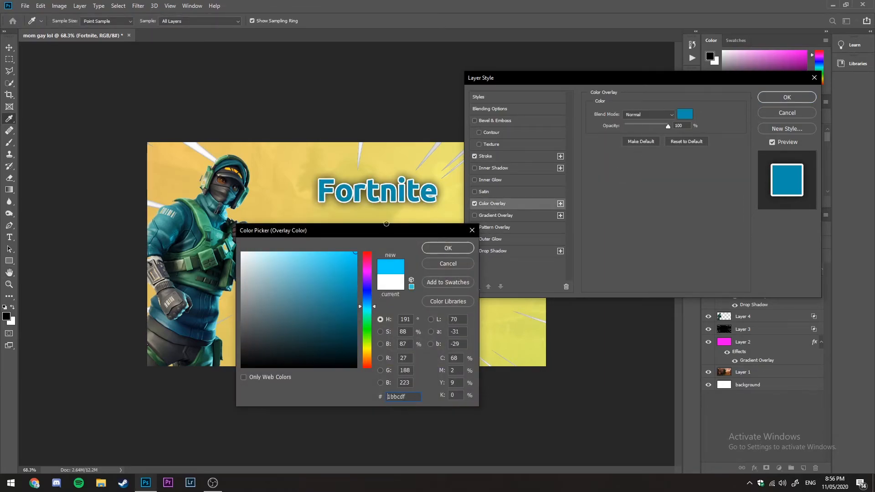
click(432, 250)
Try a black stroke color on the Fortnite text, set it back to white ffffff and apply the layer style.
click(502, 156)
click(613, 178)
click(357, 367)
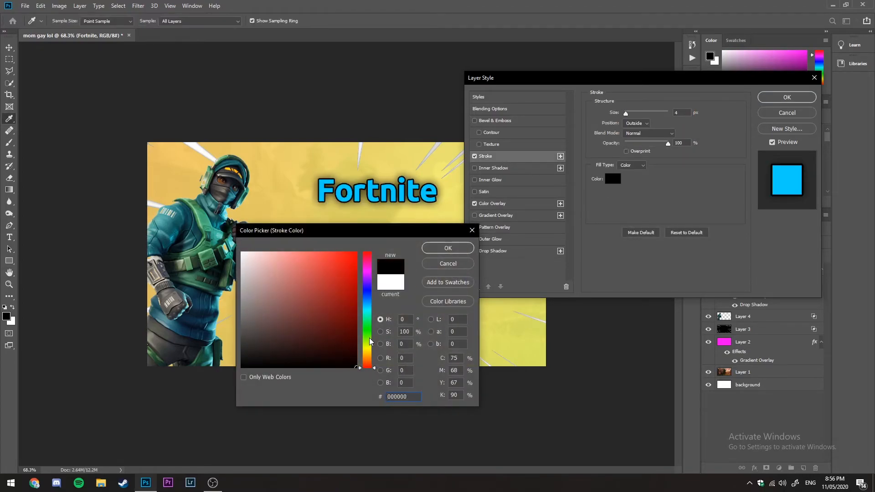
click(242, 252)
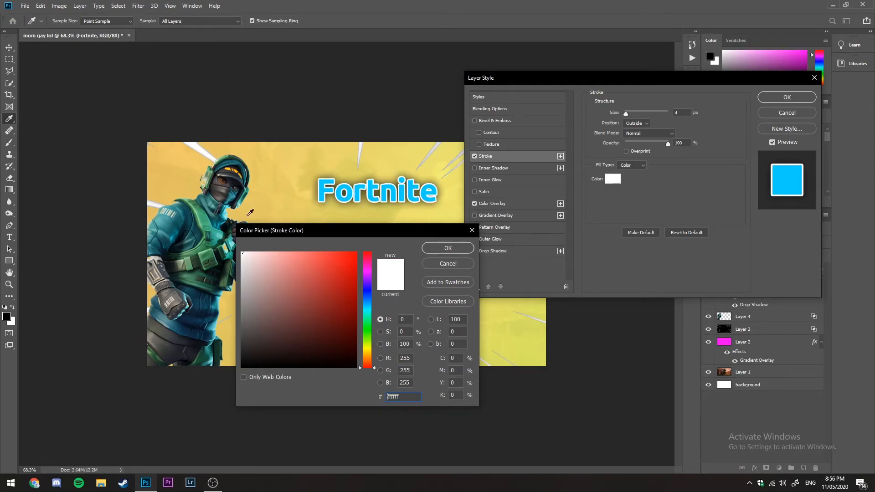
click(449, 248)
click(500, 251)
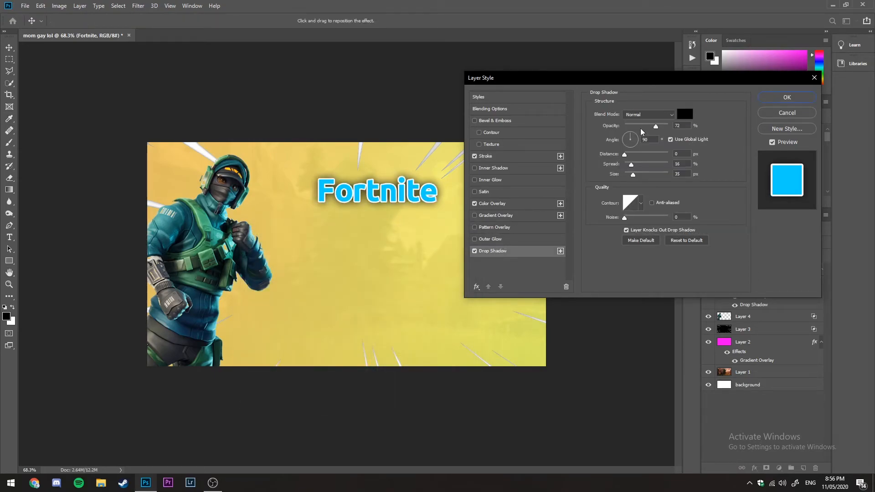
click(797, 97)
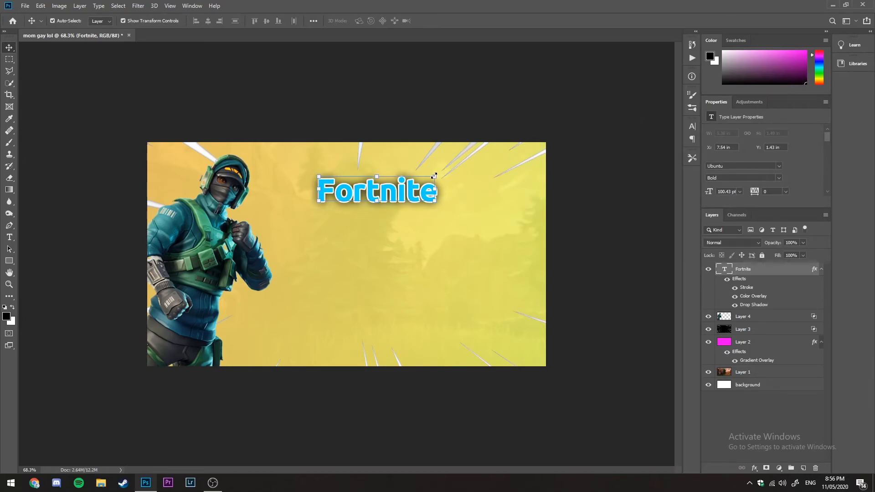
Enlarge the Fortnite title to about 155 pt, shift it slightly down, and delete the extra Lorem Ipsum text layer.
drag(434, 176, 482, 157)
drag(414, 186, 388, 213)
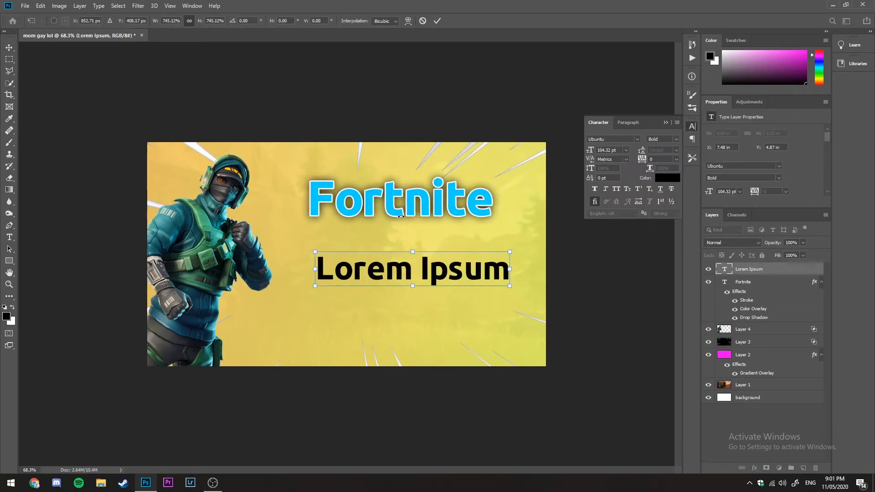
click(748, 271)
key(Delete)
Duplicate the Fortnite title below the original and change the copy's text to "Thumbnail".
drag(414, 199, 421, 257)
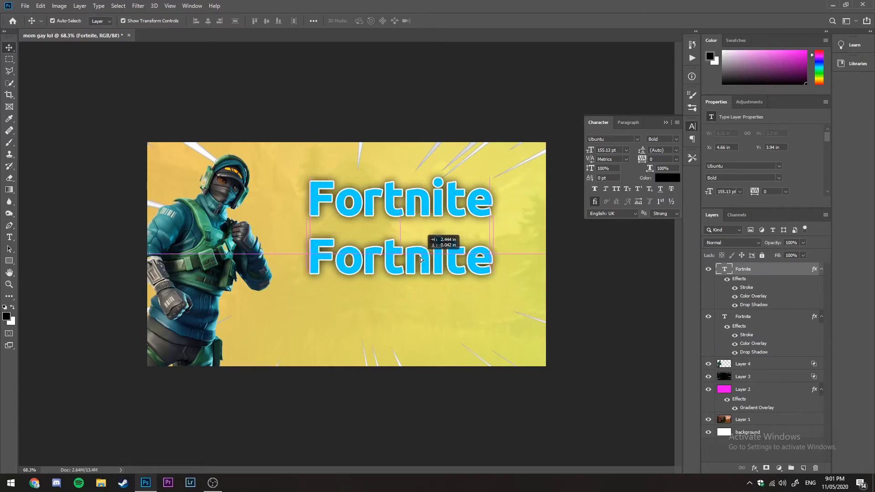
double_click(420, 257)
text(z)
key(BackSpace)
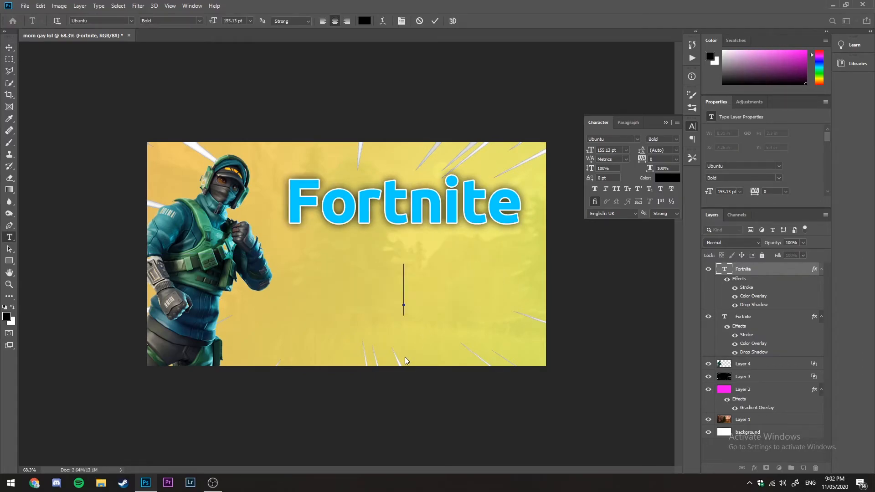
text(Thumbnaol)
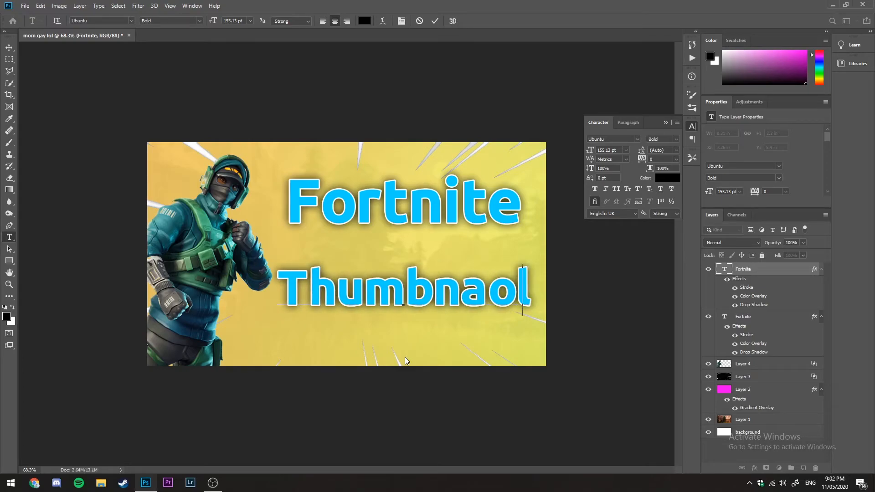
key(BackSpace)
key(BackSpace)
text(il)
click(9, 47)
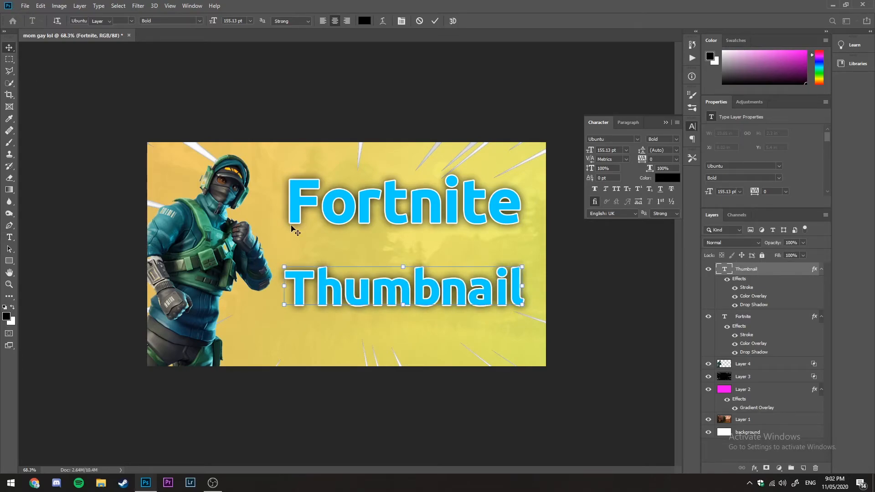
Scale the Thumbnail text down to about 123 pt and center it closer beneath the Fortnite title.
drag(285, 264, 313, 269)
drag(427, 295, 404, 292)
drag(289, 266, 313, 273)
key(Return)
mouse_move(420, 295)
mouse_down()
mouse_move(413, 222)
mouse_move(409, 288)
mouse_move(416, 269)
mouse_move(416, 282)
mouse_up()
right_click(444, 283)
click(421, 273)
right_click(737, 273)
click(796, 73)
click(799, 70)
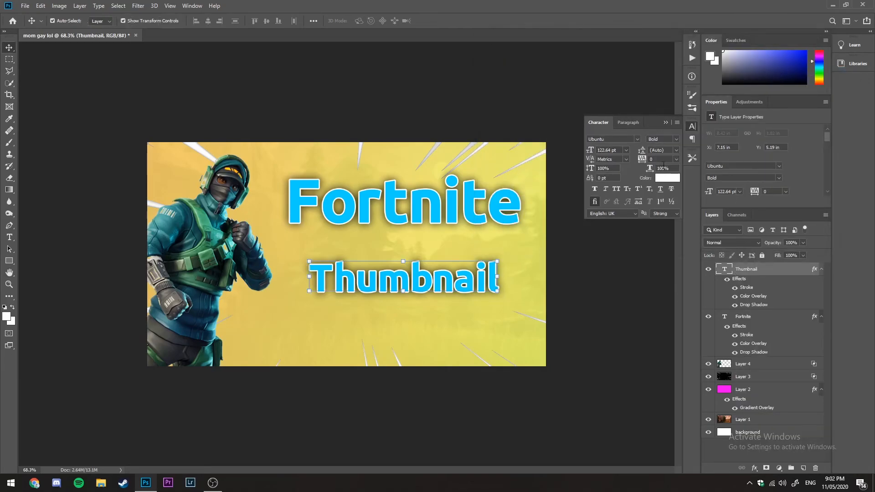
Set the Thumbnail text's stroke color to black 000000 in its layer style.
right_click(750, 277)
click(796, 72)
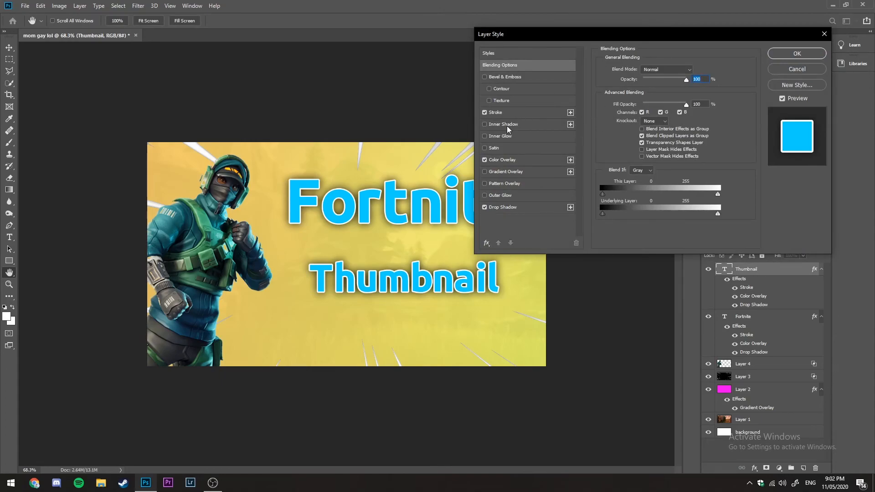
click(497, 112)
click(623, 135)
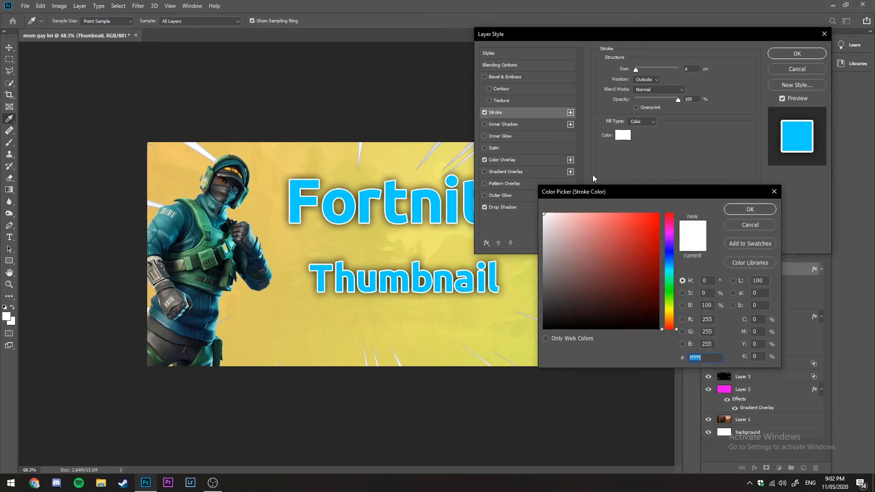
text(000000)
click(746, 208)
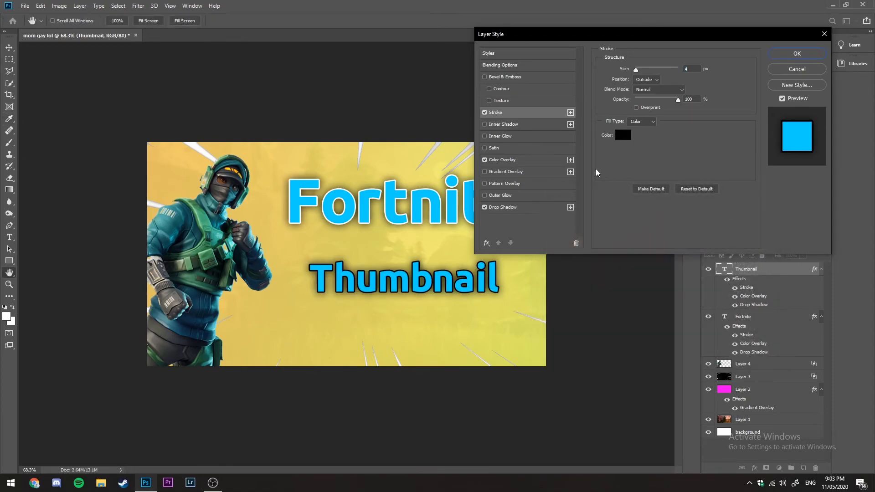
Set the Thumbnail text's color overlay to white ffffff and apply the layer style.
click(496, 158)
click(695, 70)
drag(573, 244, 487, 139)
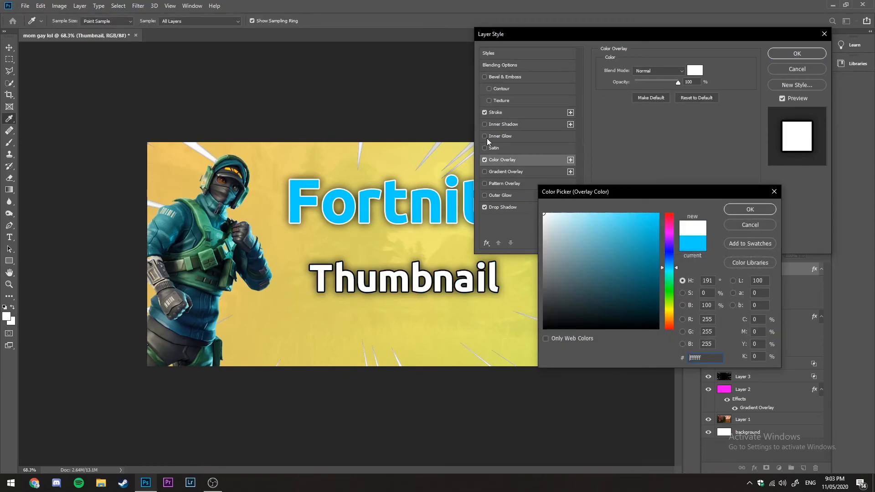
click(750, 210)
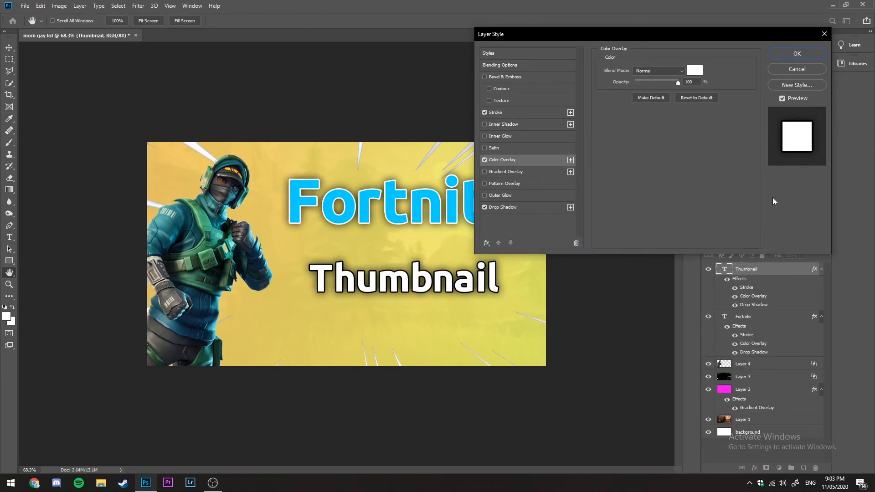
click(797, 53)
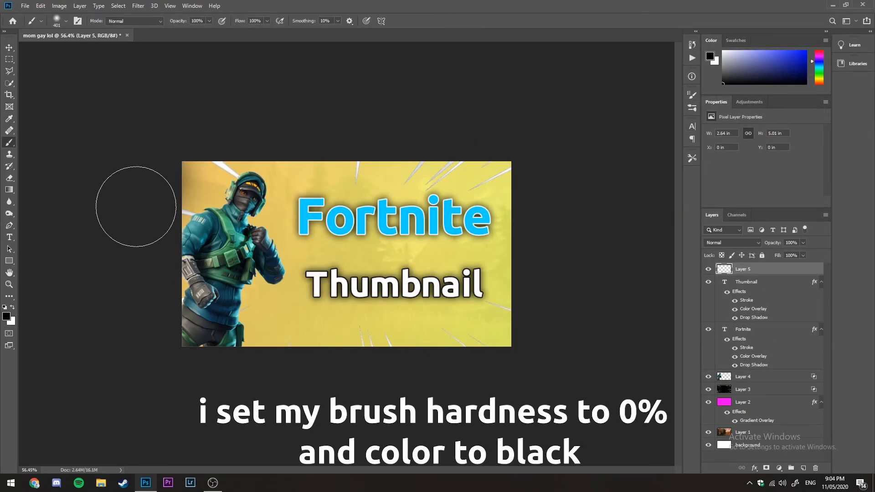
Paint a dark vignette around all edges of the thumbnail on the top layer with the soft black 401 px brush, then deselect the layer.
mouse_move(135, 206)
mouse_down()
mouse_move(131, 227)
mouse_move(149, 237)
mouse_move(134, 249)
mouse_move(146, 256)
mouse_move(127, 278)
mouse_move(139, 298)
mouse_move(127, 312)
mouse_move(148, 315)
mouse_move(123, 349)
mouse_move(141, 368)
mouse_up()
mouse_move(218, 388)
mouse_down()
mouse_move(245, 377)
mouse_move(378, 414)
mouse_move(486, 395)
mouse_move(349, 398)
mouse_move(404, 385)
mouse_move(351, 400)
mouse_move(173, 396)
mouse_move(600, 367)
mouse_move(561, 346)
mouse_move(552, 218)
mouse_move(562, 260)
mouse_move(563, 176)
mouse_move(562, 211)
mouse_move(552, 172)
mouse_move(463, 121)
mouse_move(354, 122)
mouse_move(463, 103)
mouse_move(363, 114)
mouse_move(176, 112)
mouse_move(190, 98)
mouse_move(189, 121)
mouse_move(256, 115)
mouse_move(209, 111)
mouse_move(291, 110)
mouse_up()
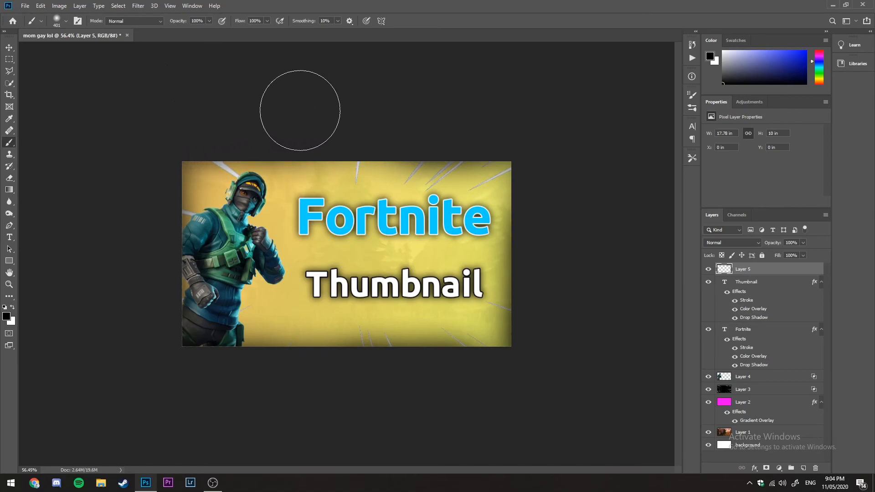
mouse_move(580, 186)
mouse_down()
mouse_move(557, 186)
mouse_move(494, 390)
mouse_move(465, 403)
mouse_move(299, 408)
mouse_up()
drag(112, 371, 141, 158)
mouse_move(205, 102)
mouse_down()
mouse_move(377, 121)
mouse_move(528, 159)
mouse_up()
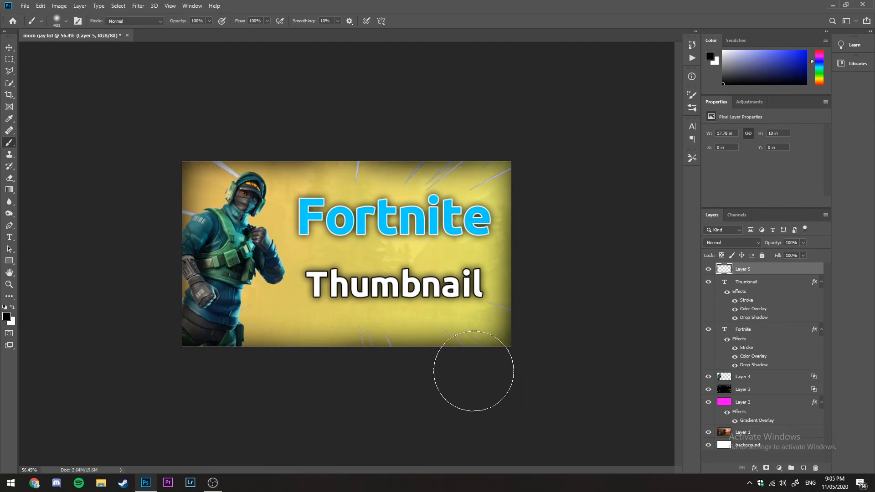
key(v)
click(565, 418)
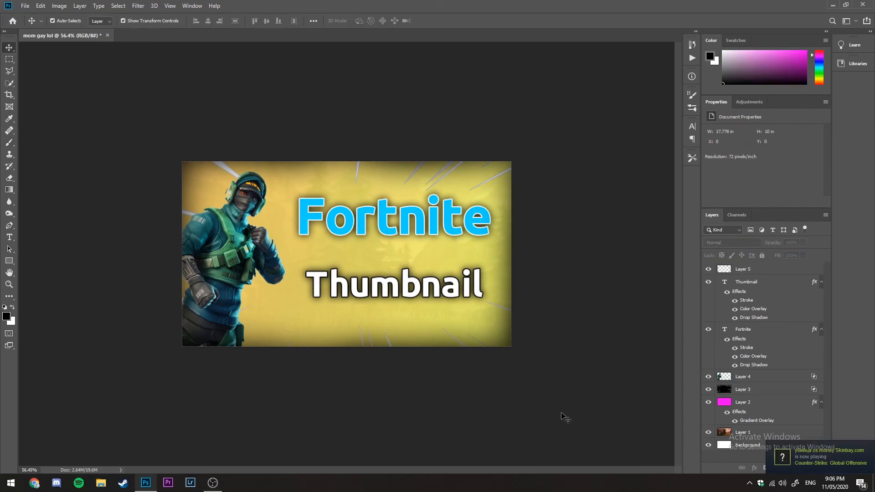
scroll(410, 351, down, 3)
scroll(419, 351, up, 3)
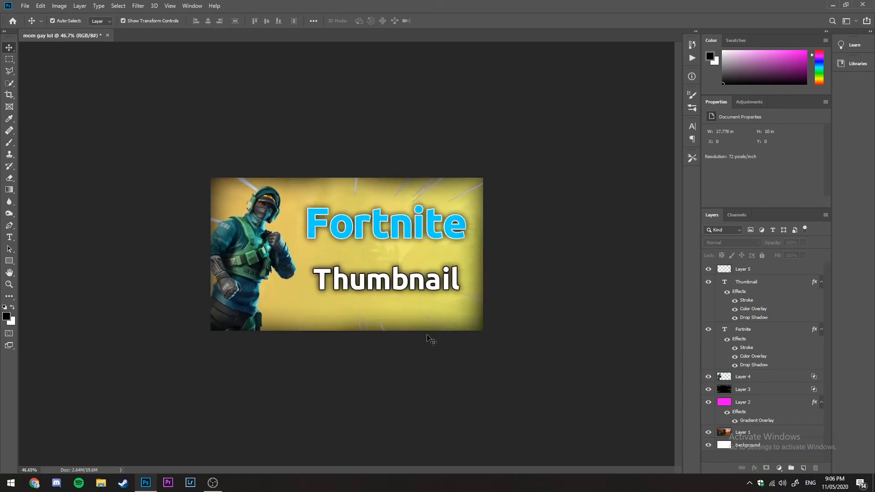